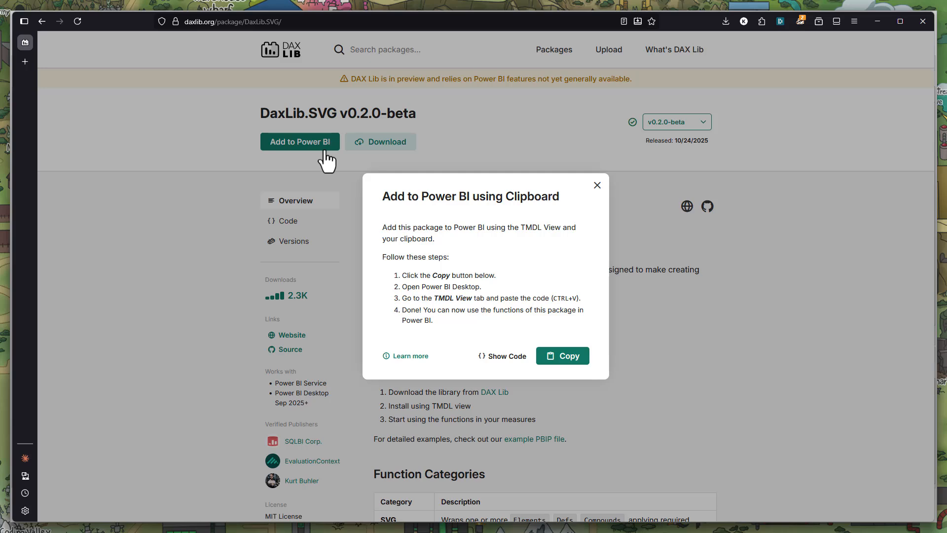
Copy the DaxLib.SVG package code and paste it into a new script in Power BI's TMDL view
left_click(563, 363)
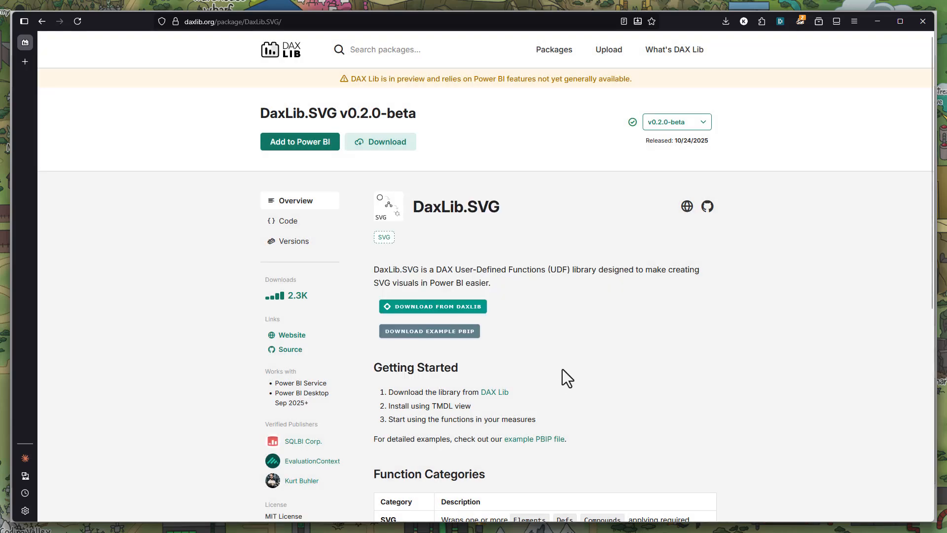
key("alt+Tab")
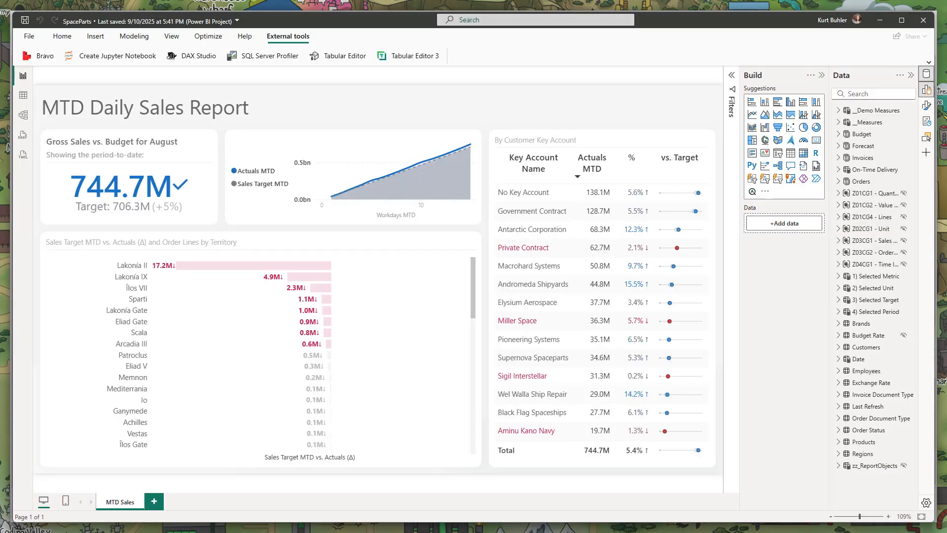
left_click(25, 155)
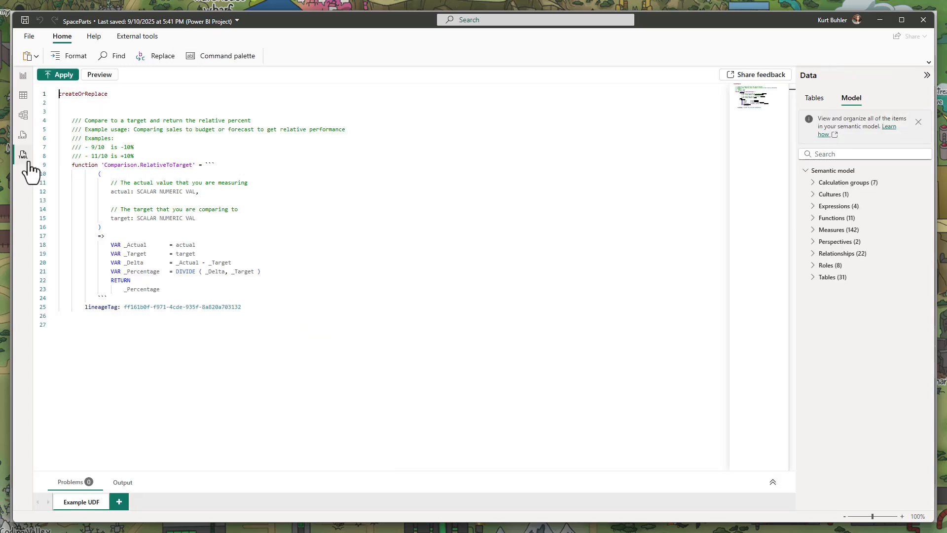
left_click(120, 501)
key("ctrl+v")
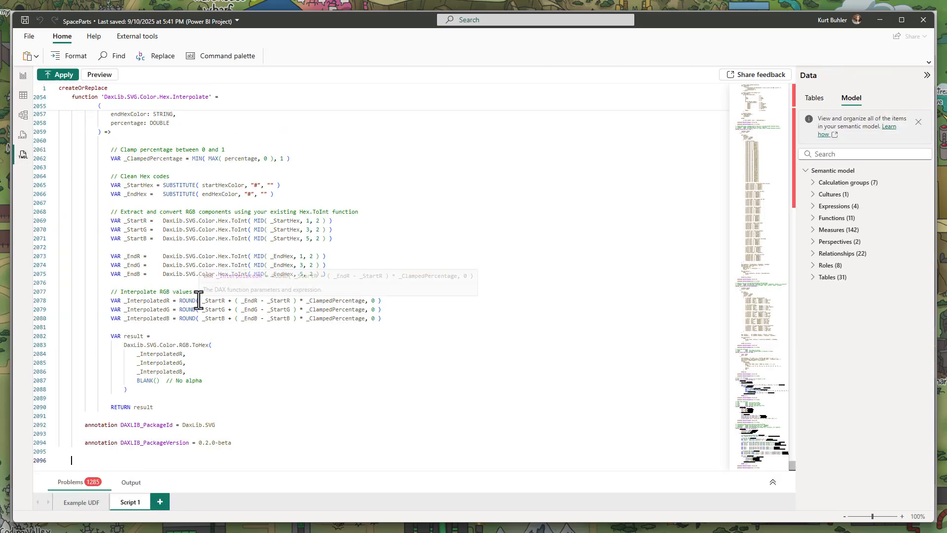
scroll(725, 194, "up", 5)
left_click_drag(765, 467, 741, 113)
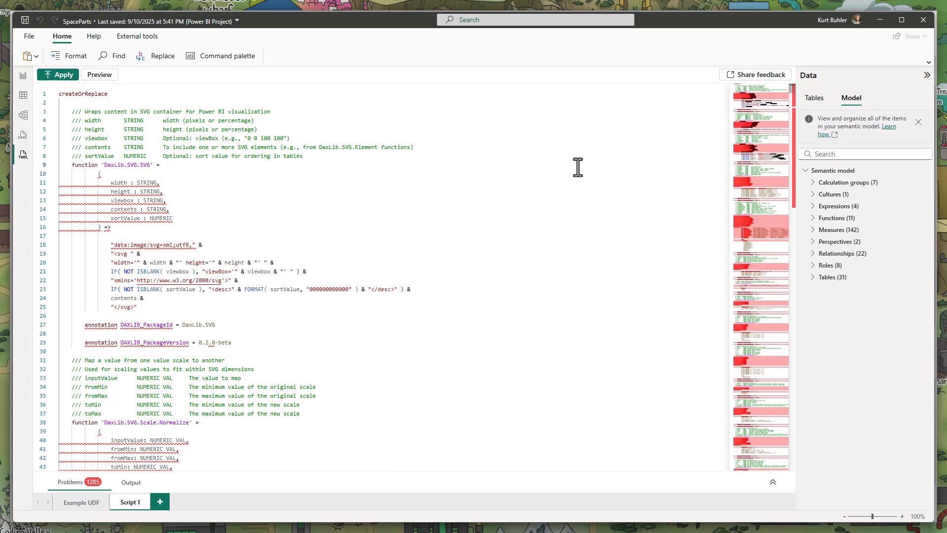
Switch to Tabular Editor 3, open the DAX Package Manager, and install DaxLib.SVG version 0.2.0-beta
left_click(23, 76)
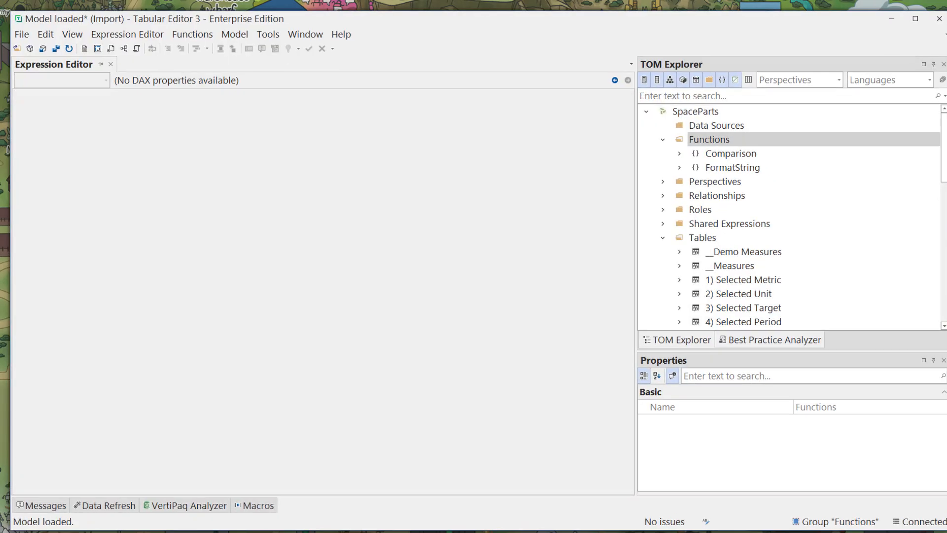
left_click(69, 35)
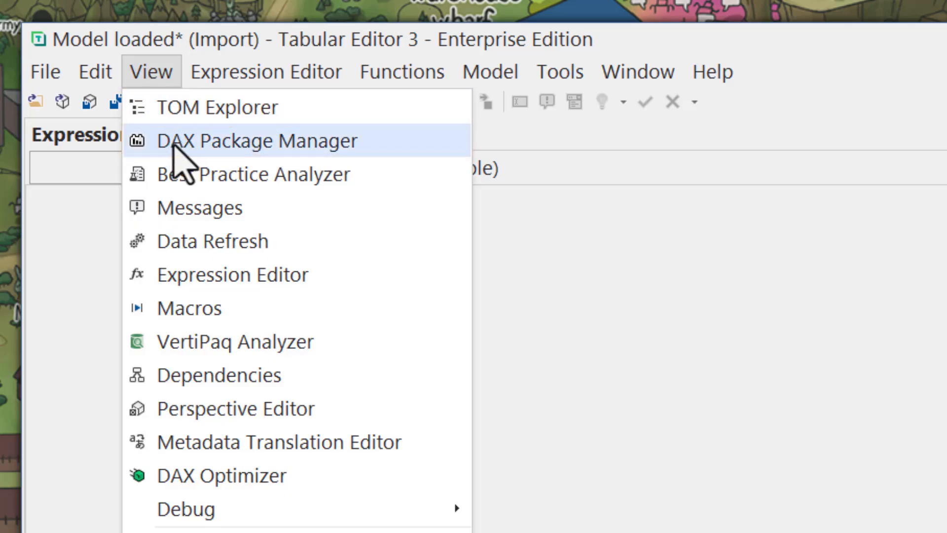
left_click(359, 143)
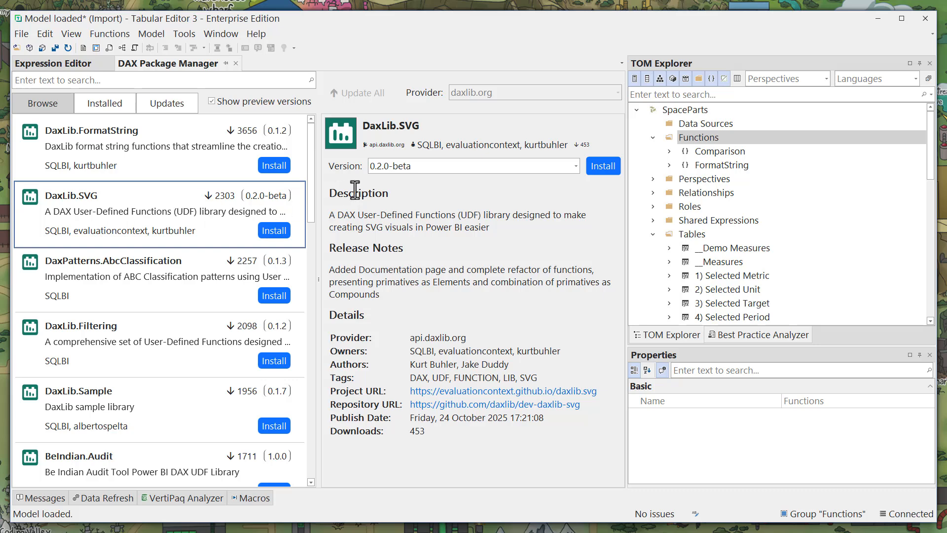
left_click(433, 166)
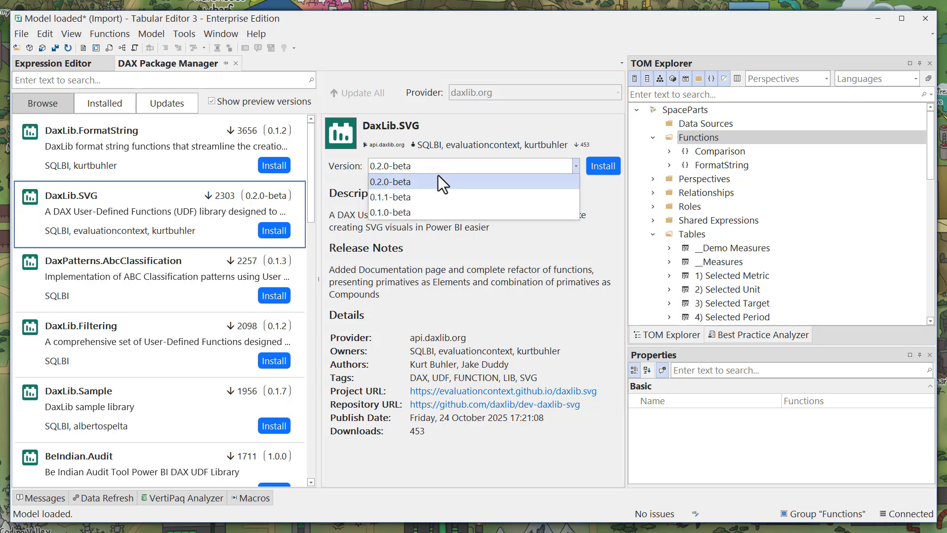
left_click(443, 185)
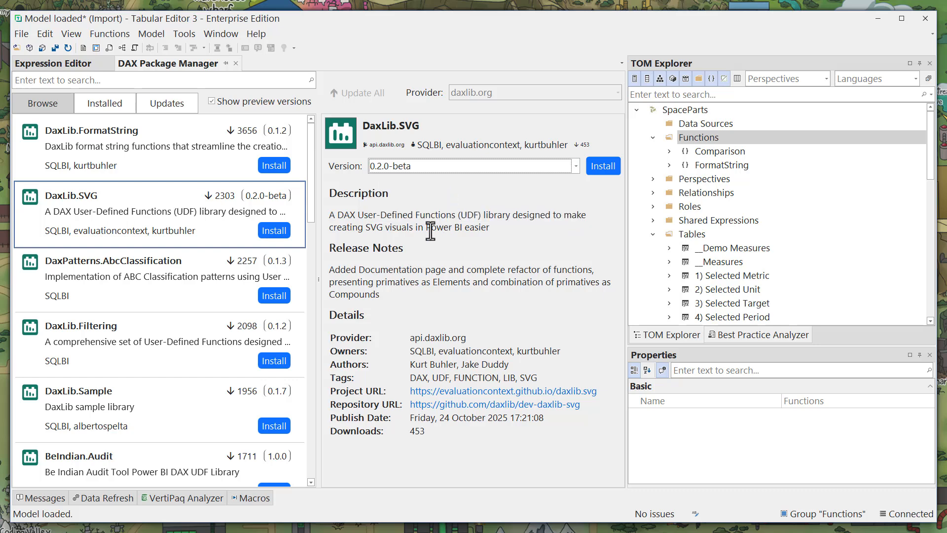
left_click(275, 231)
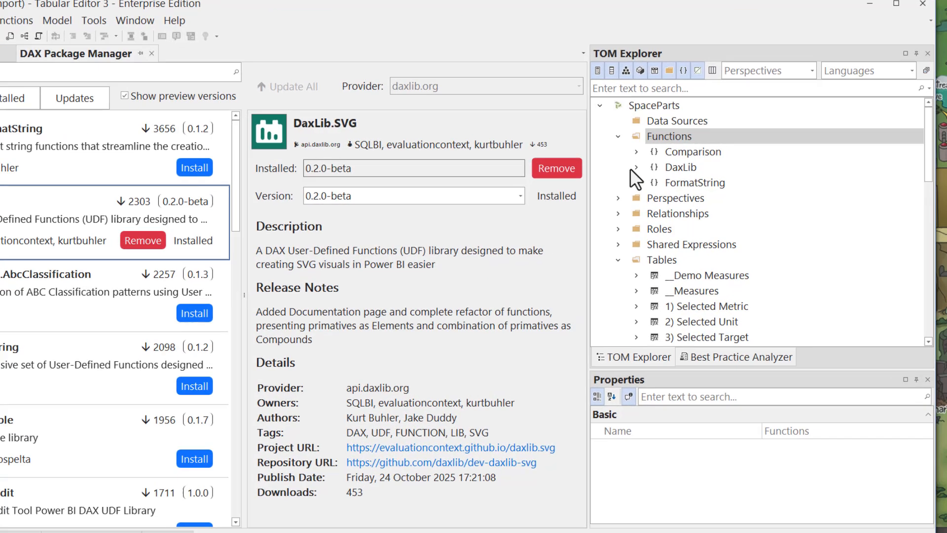
Browse the installed DaxLib.SVG Color functions in the model tree and inspect the PerformanceTheme and Theme expressions
left_click(669, 164)
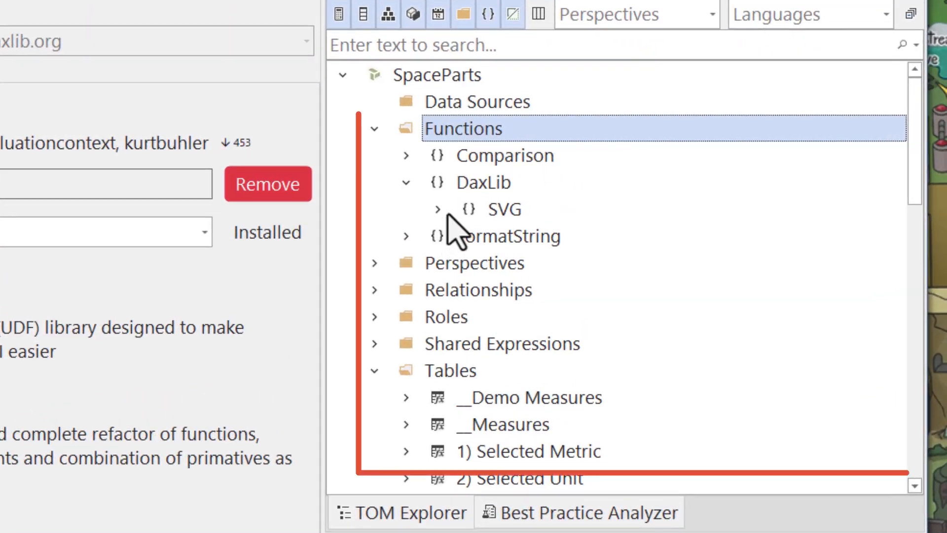
left_click(685, 179)
left_click(469, 264)
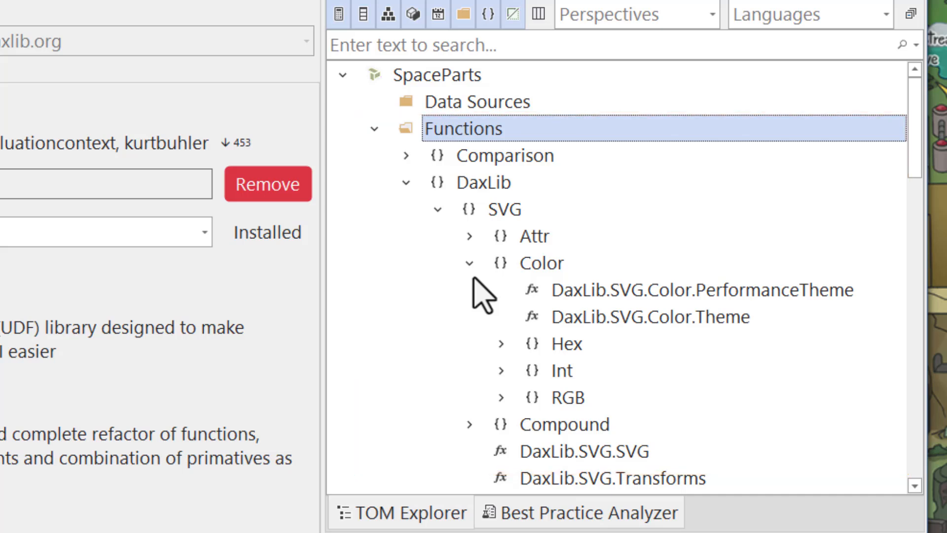
left_click(496, 300)
left_click(53, 63)
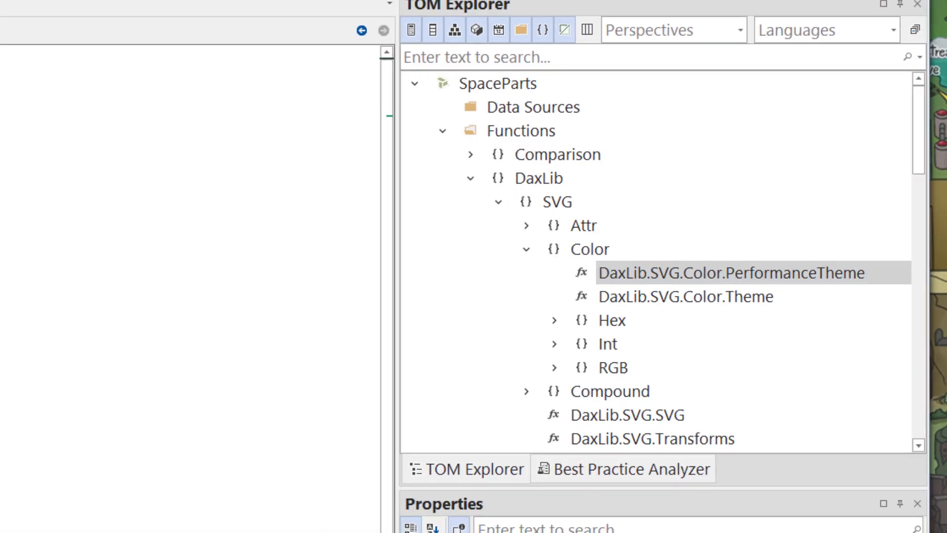
scroll(380, 214, "down", 4)
scroll(382, 215, "up", 3)
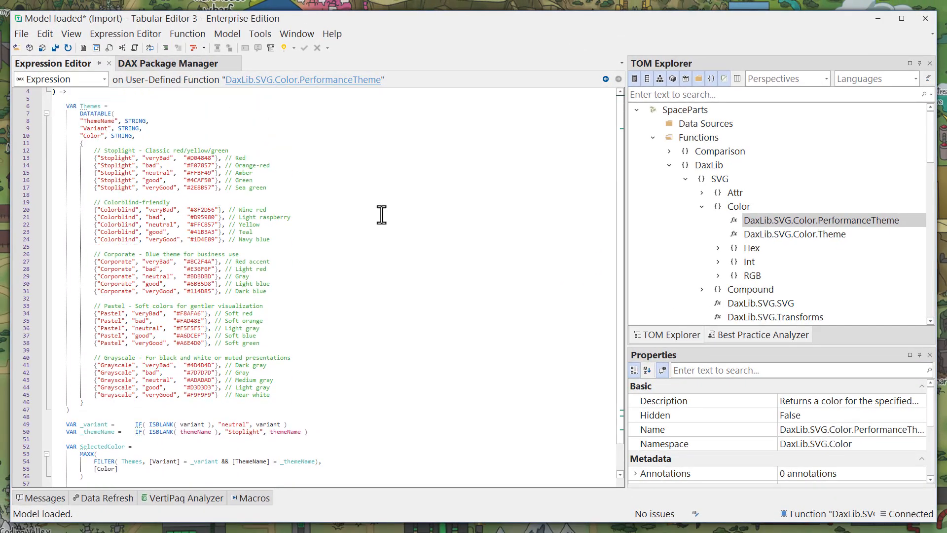
scroll(381, 214, "up", 1)
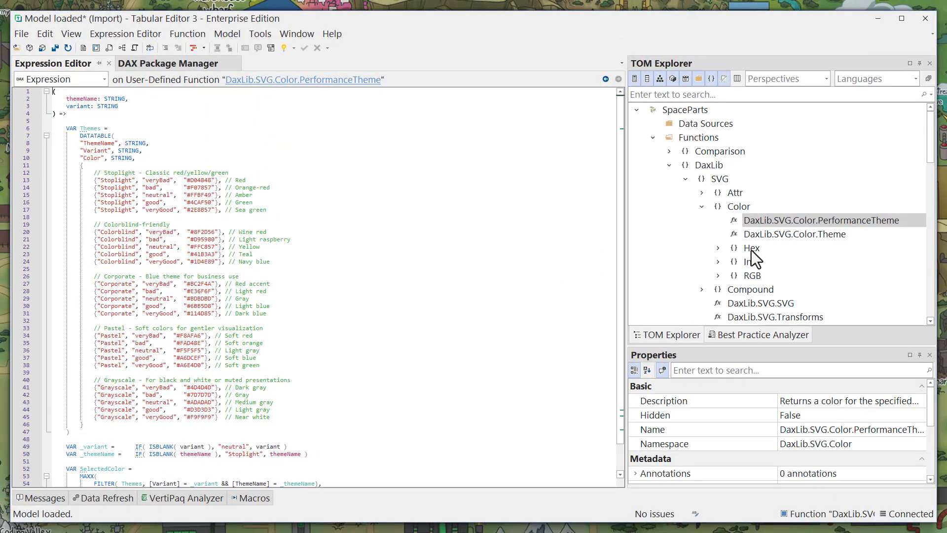
left_click(785, 235)
scroll(351, 220, "down", 3)
scroll(350, 220, "up", 3)
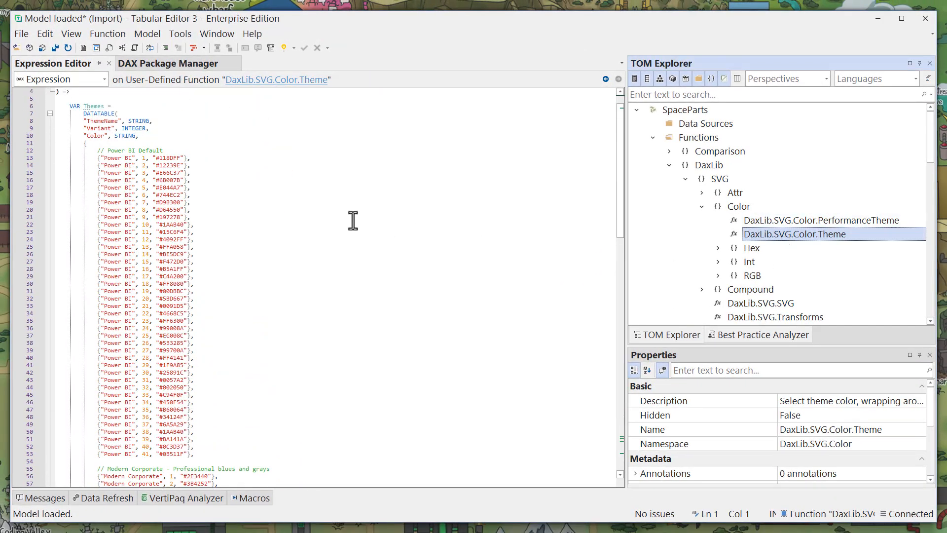
left_click(750, 220)
left_click(669, 165)
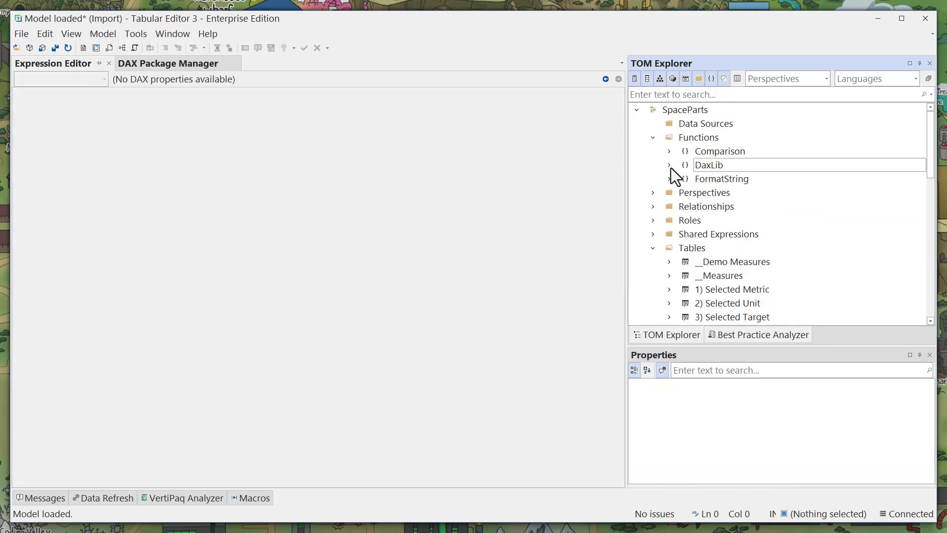
Remove the DaxLib.SVG package and install DaxLib.Filtering in its place, then expand the DaxLib functions folder
left_click(182, 65)
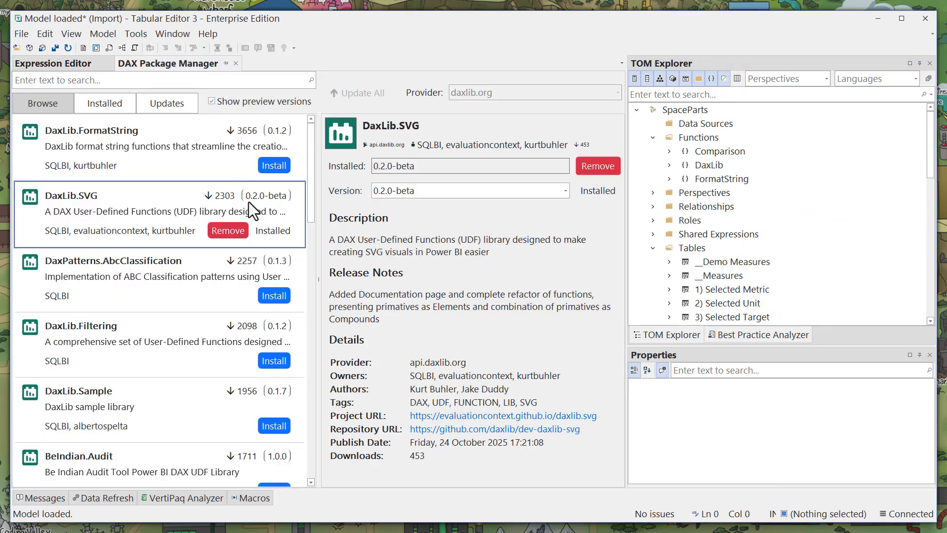
left_click(227, 231)
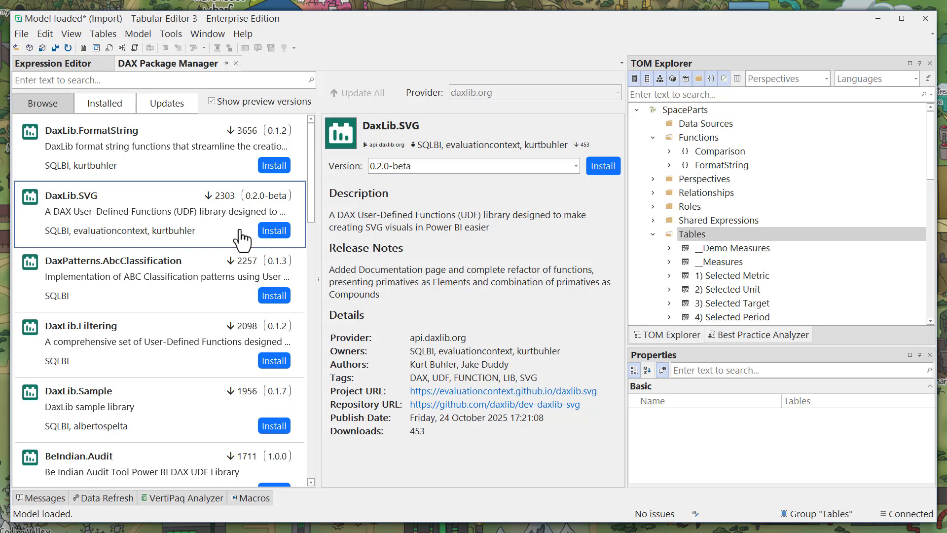
scroll(228, 295, "down", 2)
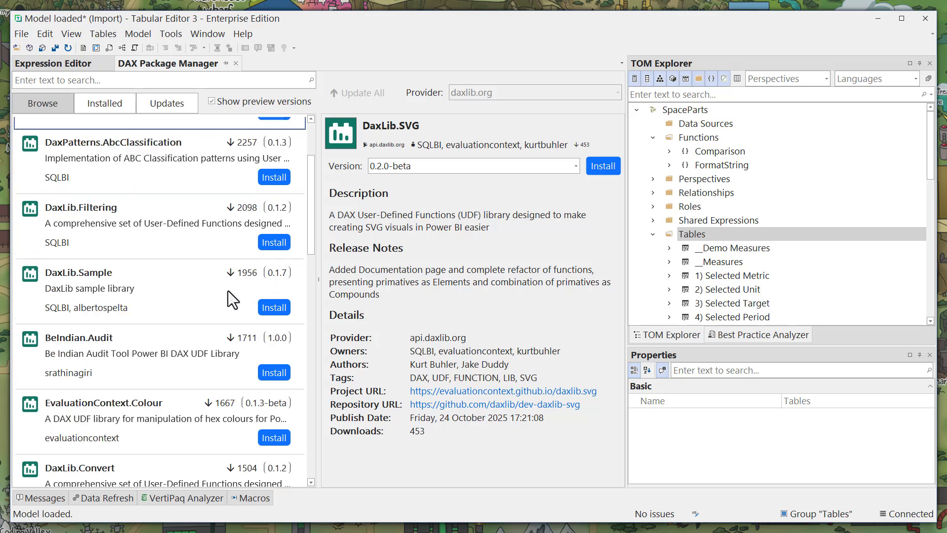
left_click(270, 243)
left_click(271, 242)
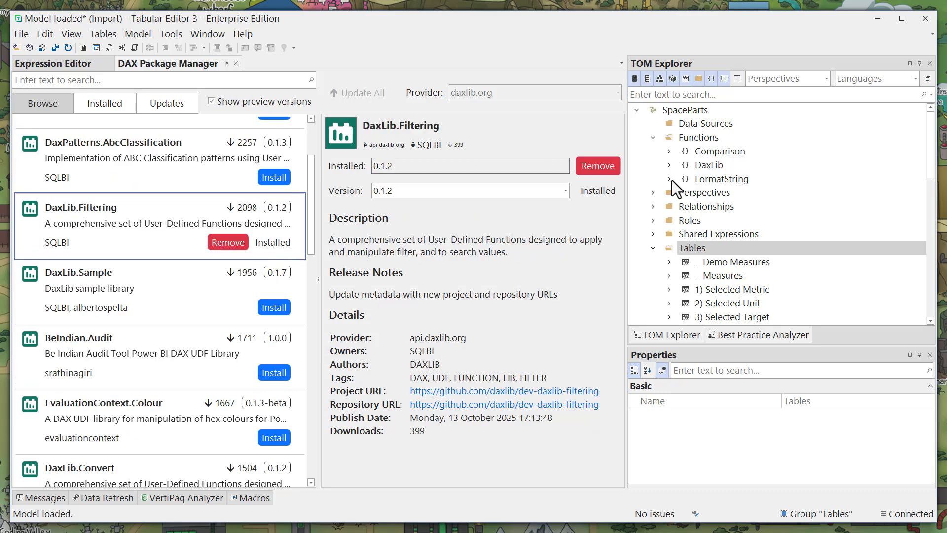
left_click(670, 164)
left_click(684, 179)
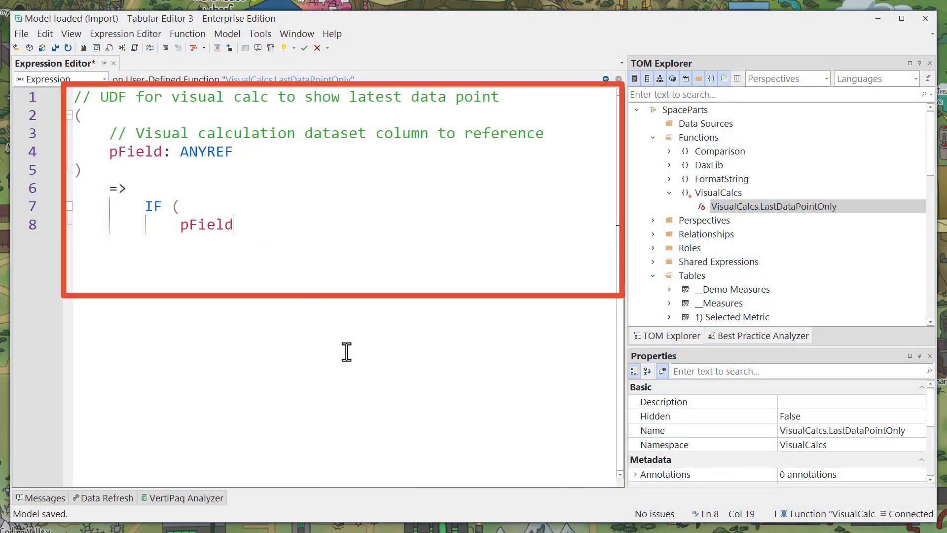
Complete the VisualCalcs.LastDataPointOnly function body as IF ( pField = LAST ( pField, ROWS ), pField )
type("= ")
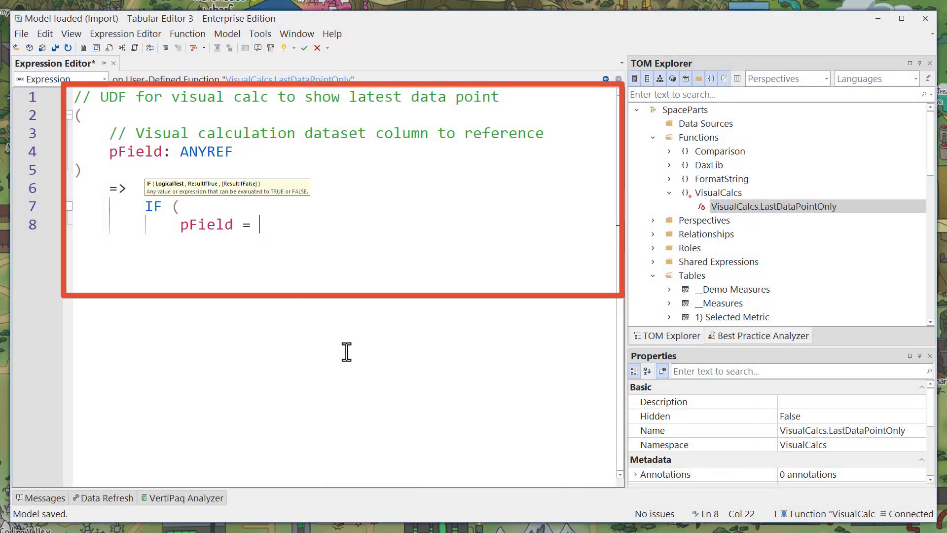
type("LAST ( pField, ROWS )")
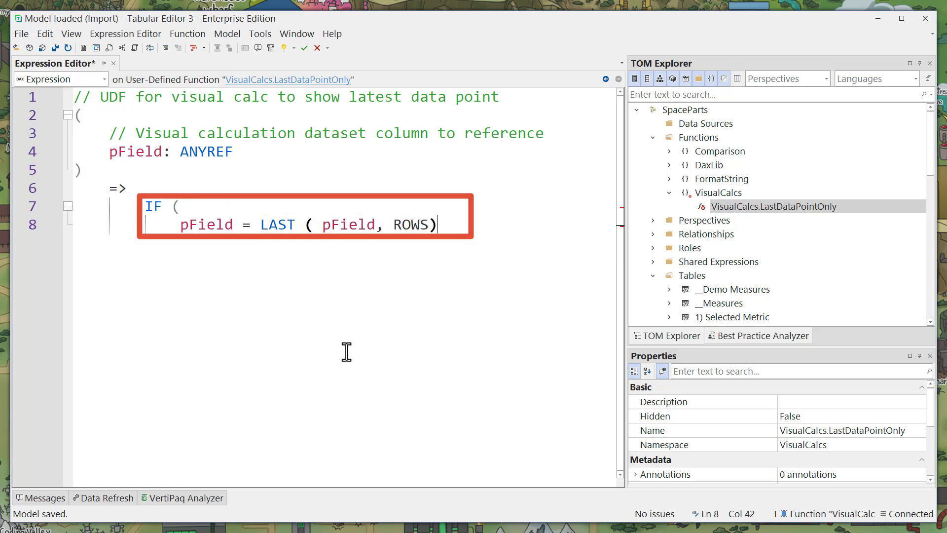
type(",")
key("Return")
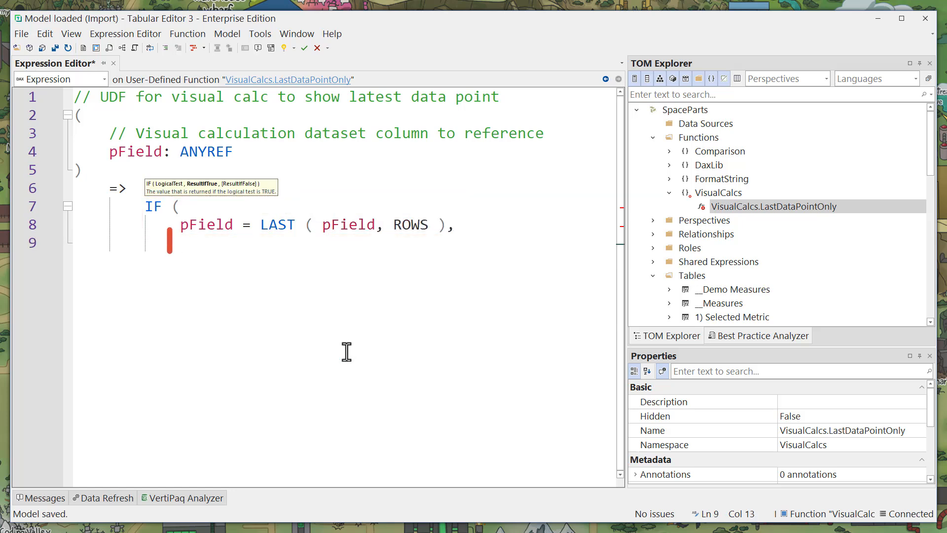
type("pField")
key("Return")
key("Return")
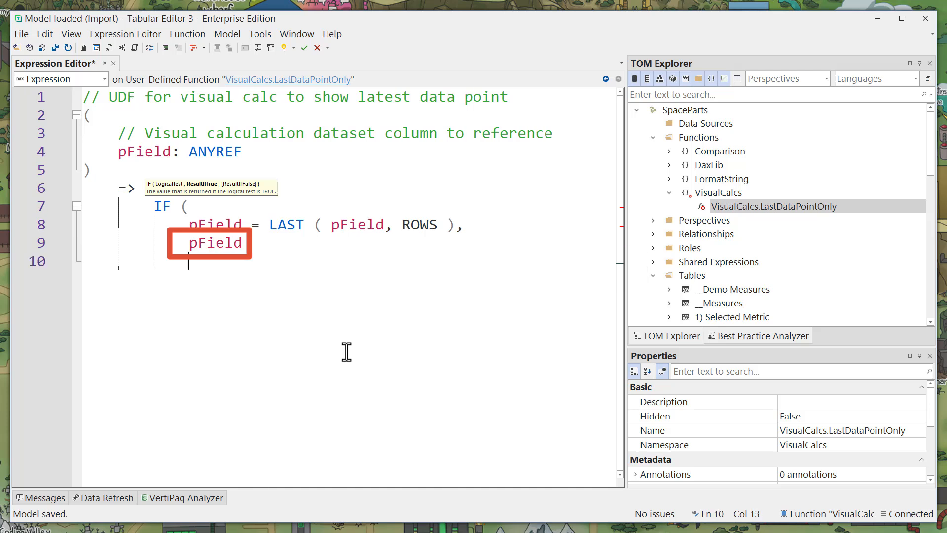
type(")")
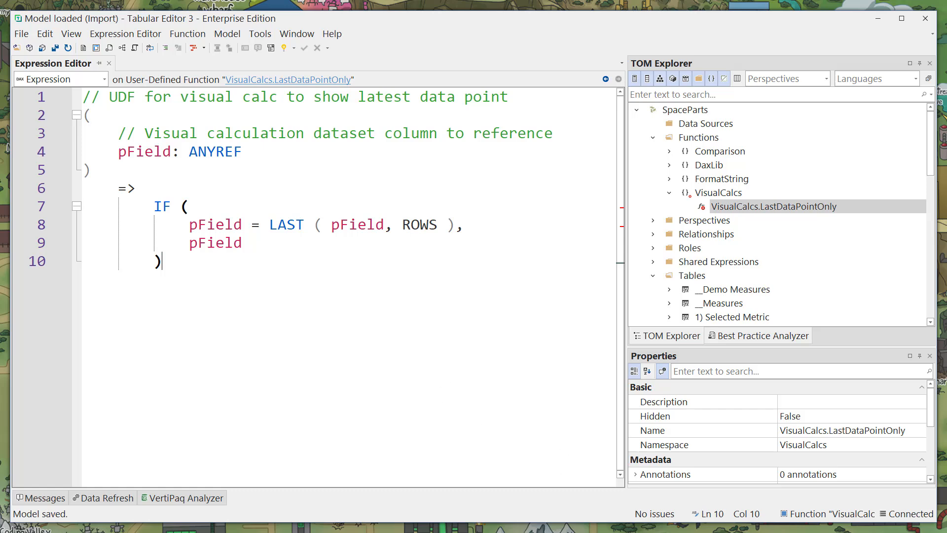
Add a custom visual calculation to the MTD line chart: Actuals LDP = VISUALCALCS.LASTDATAPOINTONLY( [Actuals MTD] )
key("alt+Tab")
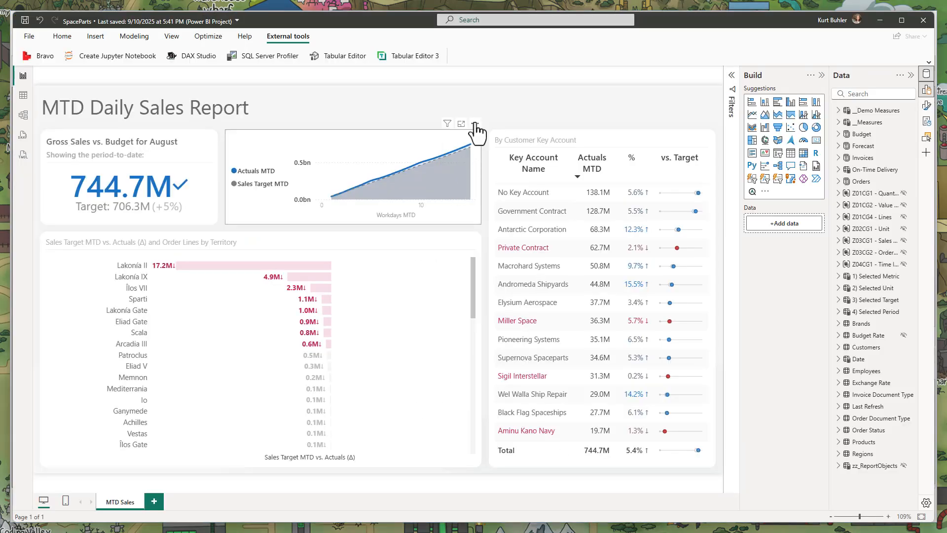
left_click(475, 124)
mouse_move(517, 195)
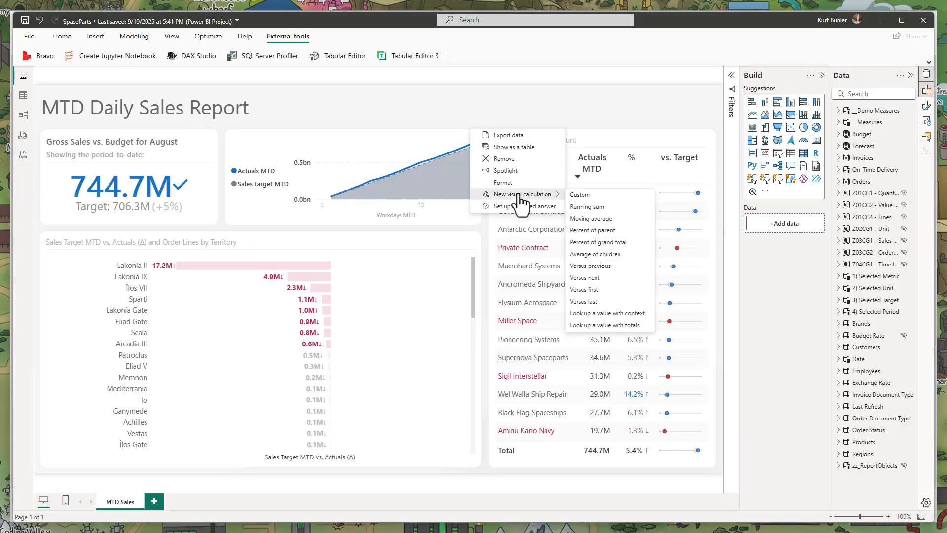
left_click(582, 196)
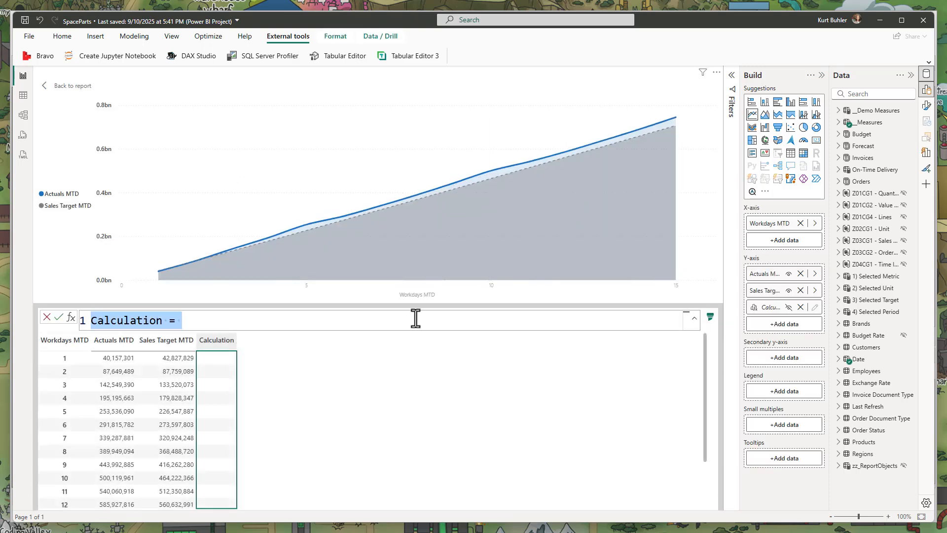
key("ctrl+a")
type("VISUALCALCS.LASTDATAPOINTONLY( [Actuals MTD] )")
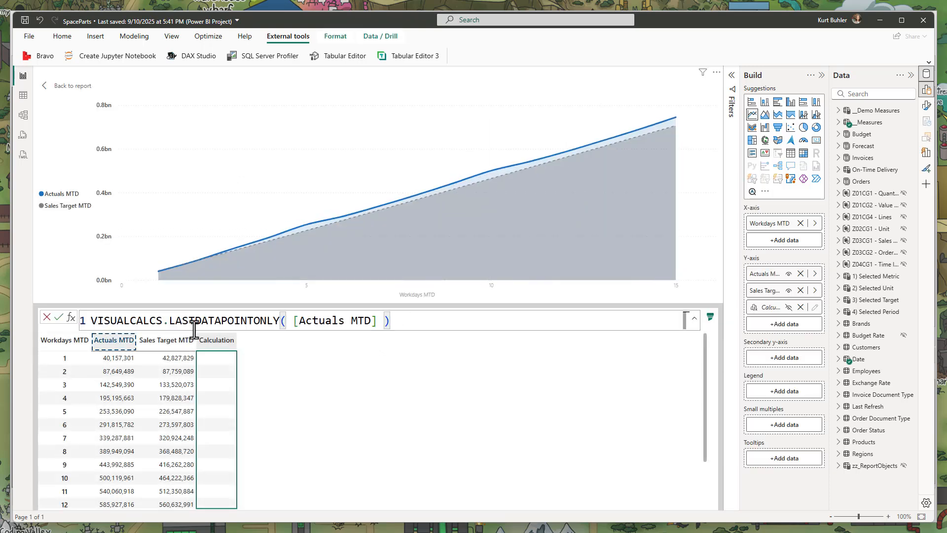
type("Actuals LD")
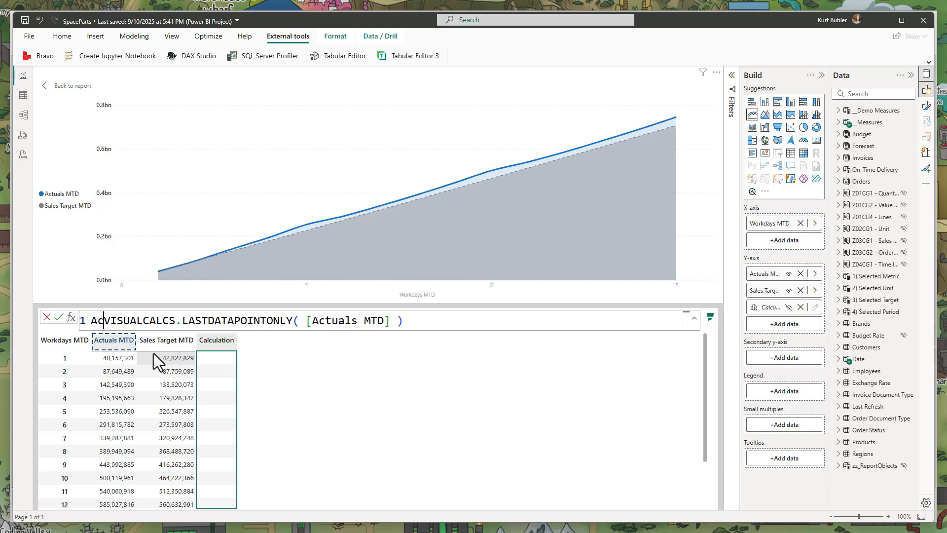
type("P =")
key("Return")
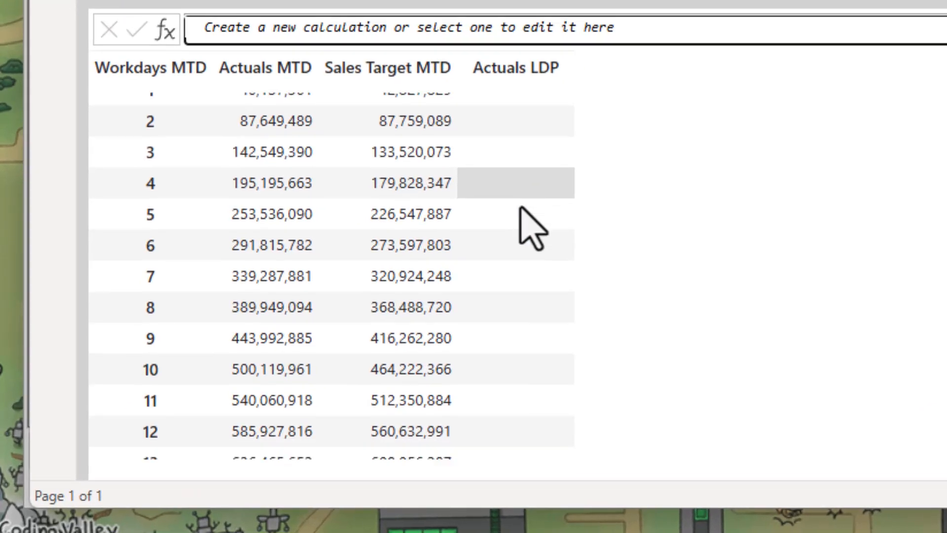
scroll(532, 228, "down", 3)
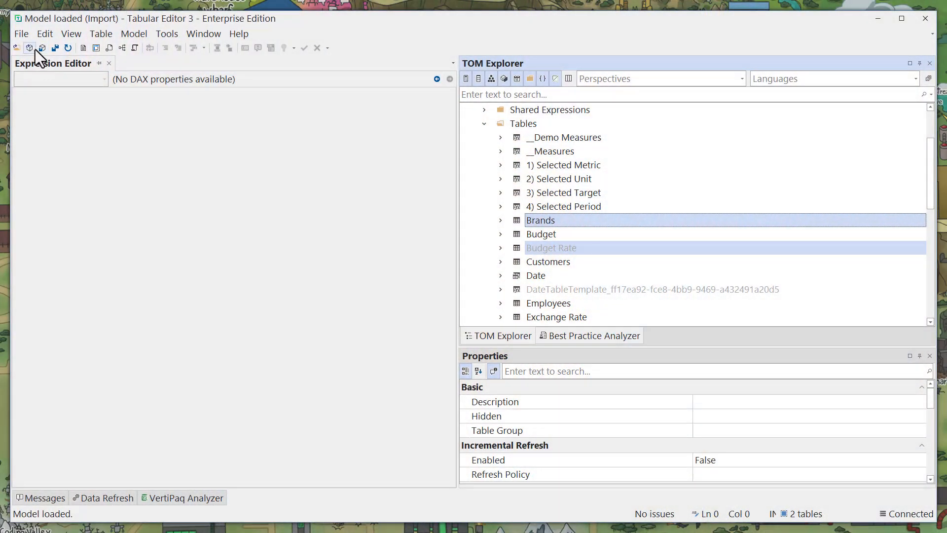
Connect to the SpaceParts local instance at localhost:63267 using Integrated authentication
left_click(34, 48)
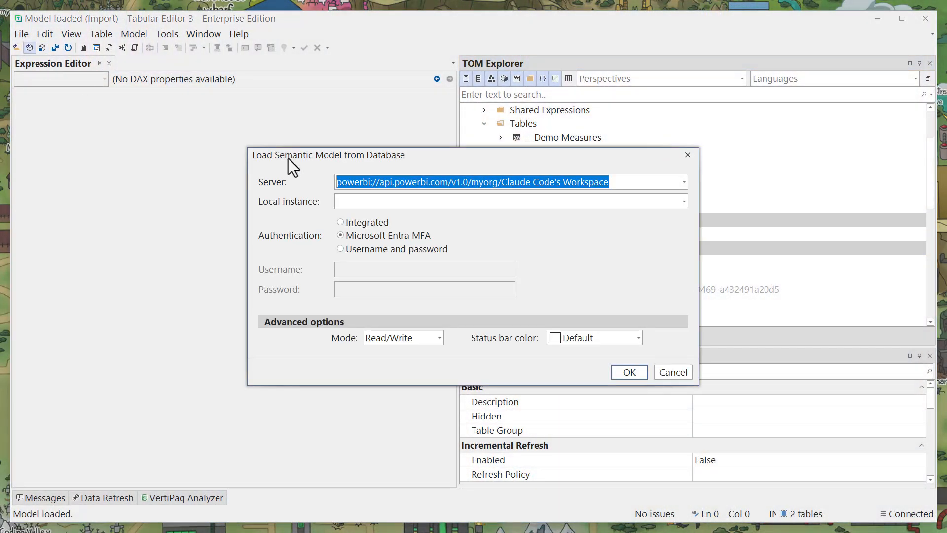
left_click(392, 203)
left_click(403, 219)
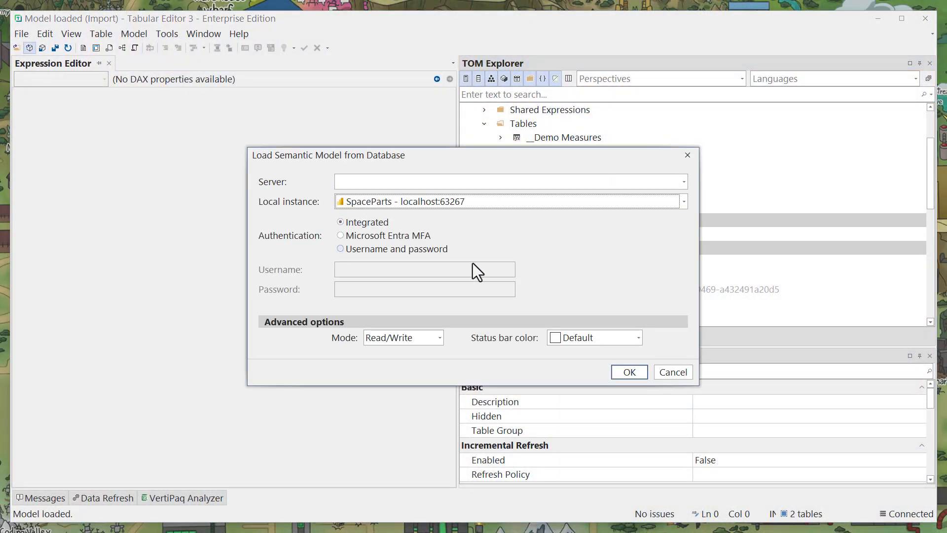
left_click(638, 376)
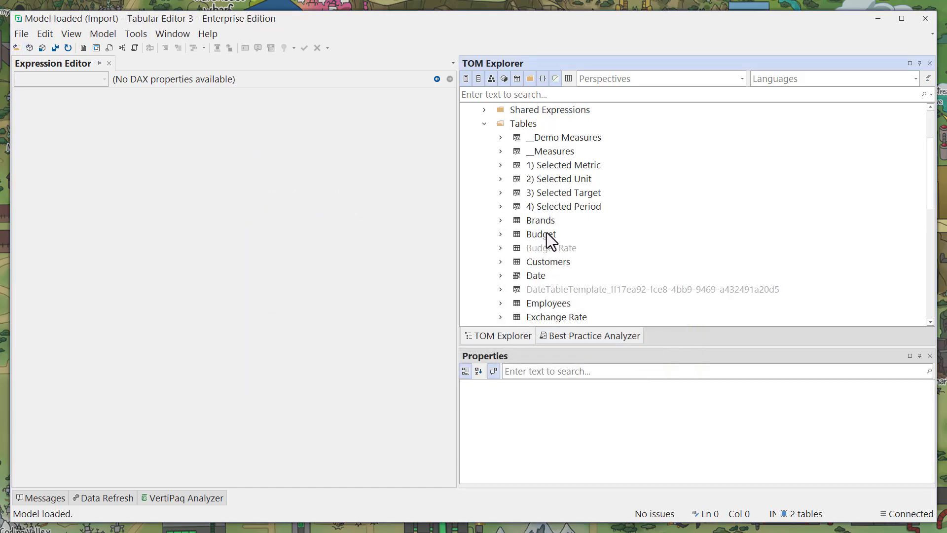
Run a full refresh of the Brands, Budget and Budget Rate tables and open the refresh queue entry
left_click(549, 225)
left_click(551, 243, "shift")
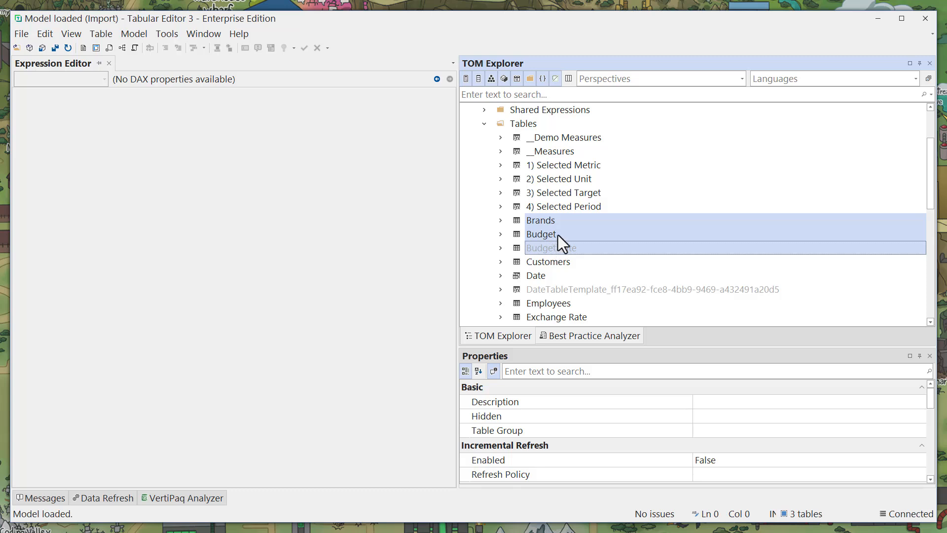
right_click(558, 221)
mouse_move(588, 258)
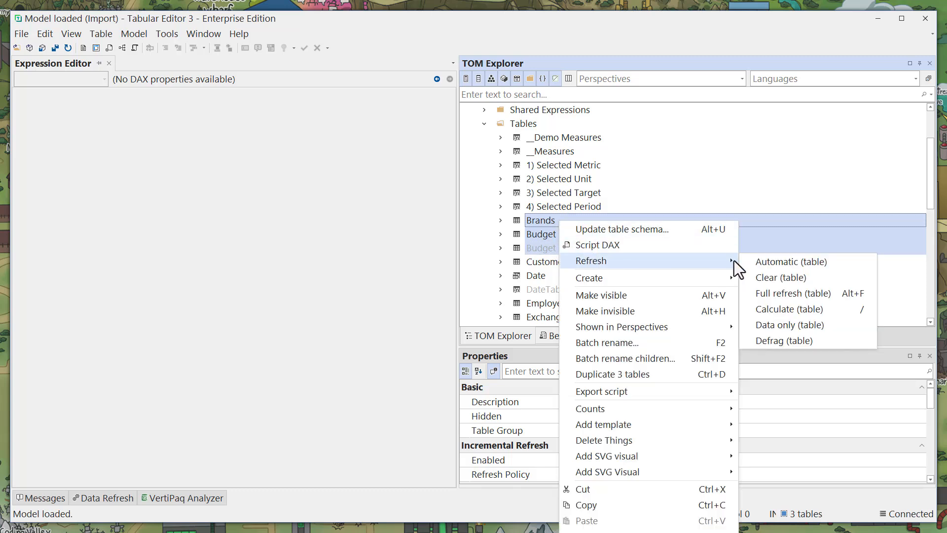
left_click(808, 294)
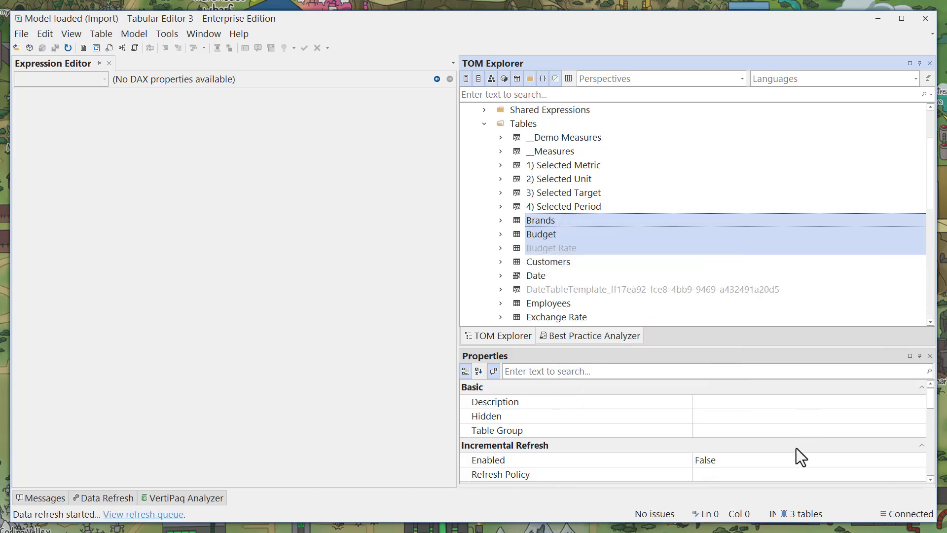
left_click(87, 498)
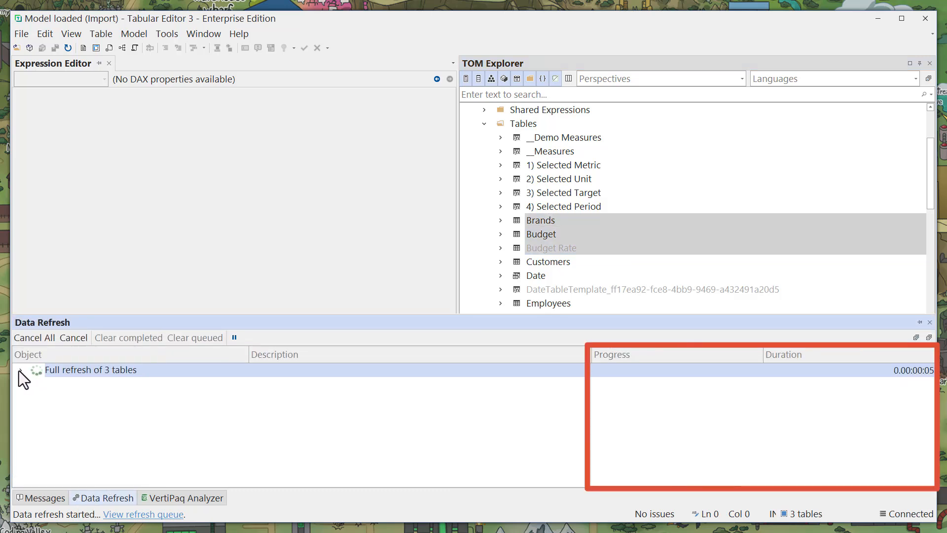
left_click(20, 370)
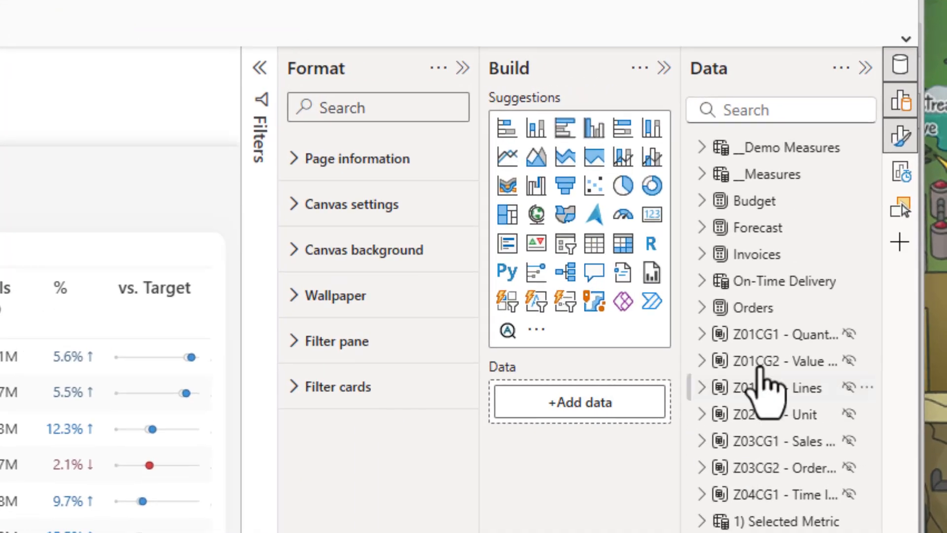
Open a new pivot grid and add the # Customers measure from the Customers measures folder
mouse_move(783, 209)
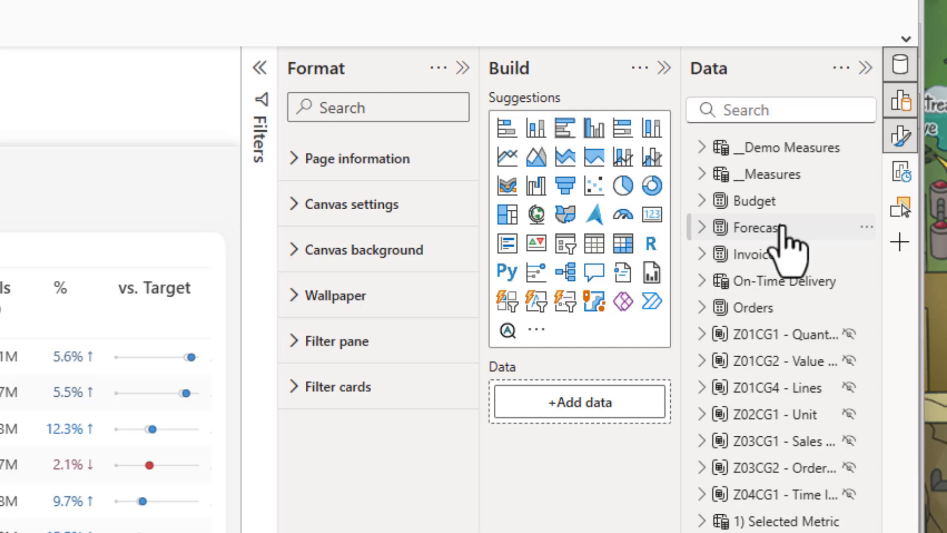
mouse_move(783, 227)
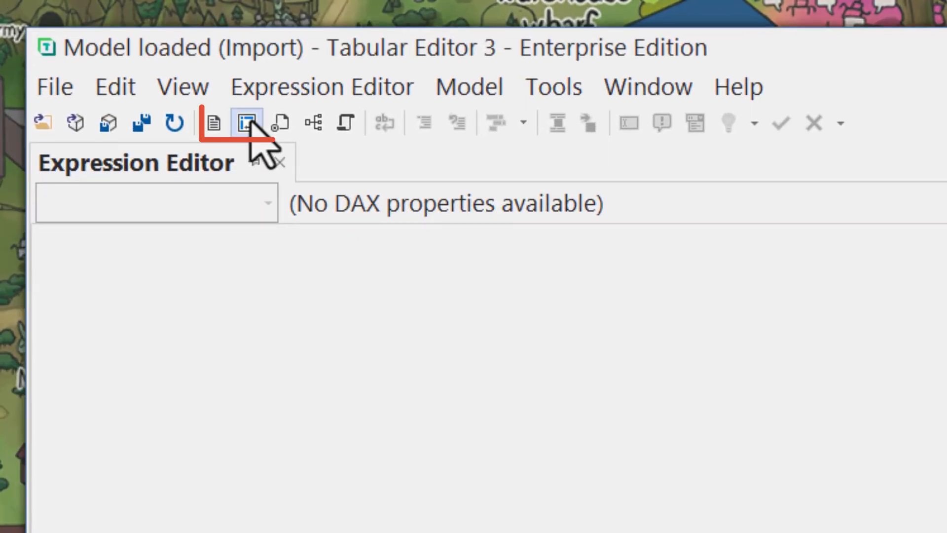
left_click(248, 123)
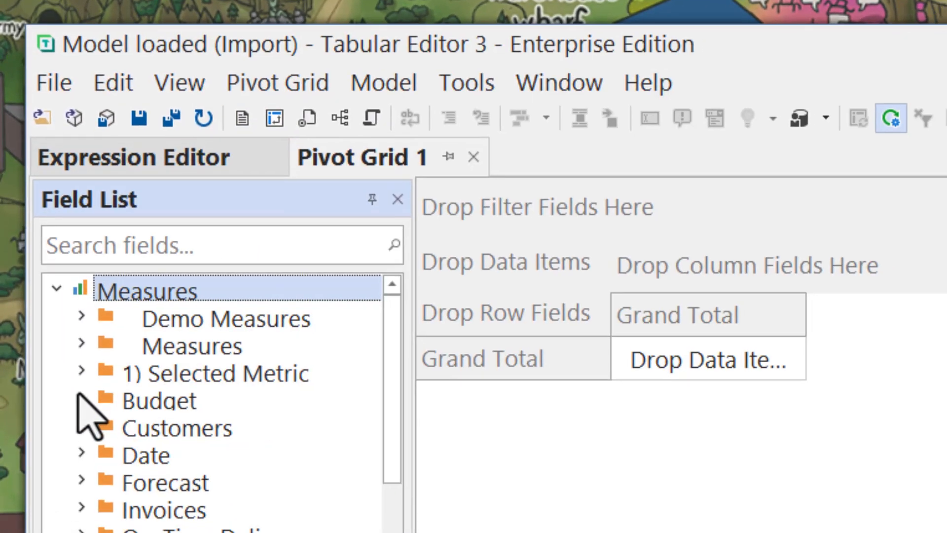
left_click(83, 438)
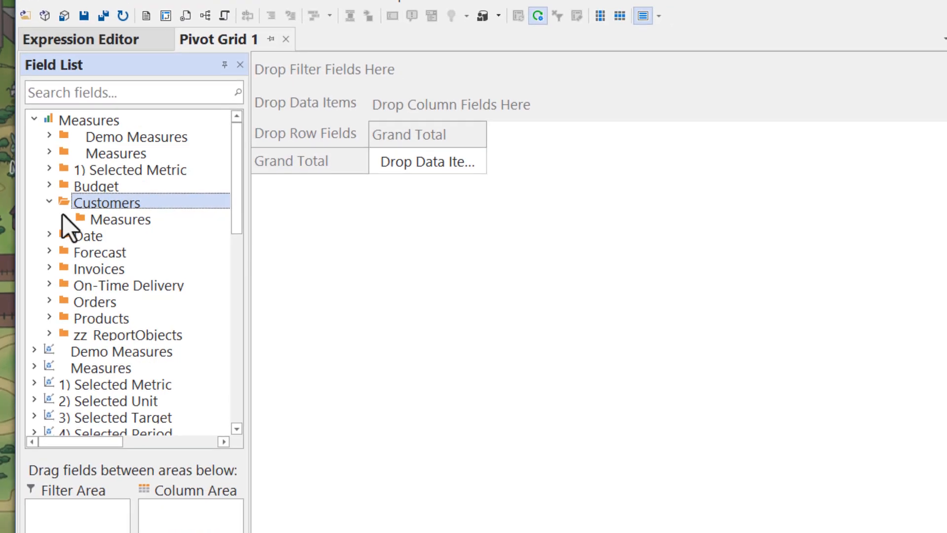
left_click(110, 462)
left_click_drag(446, 156, 445, 157)
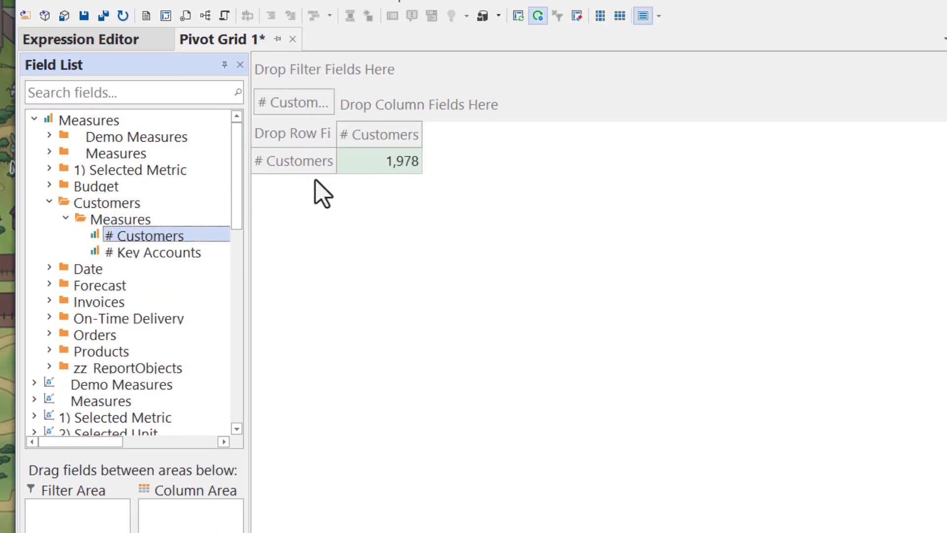
Add the Customers table's Transaction Type attribute to the pivot grid's columns
left_click(50, 202)
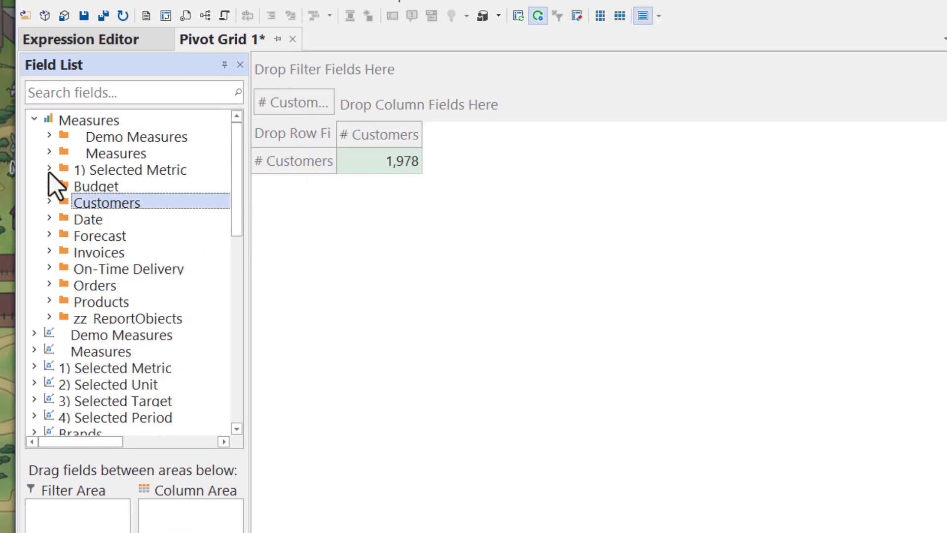
left_click(33, 119)
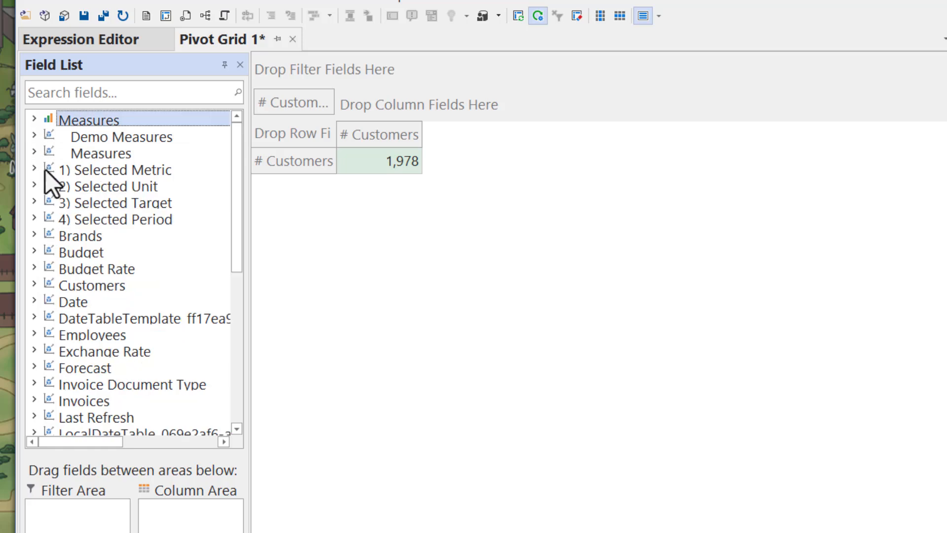
left_click(34, 285)
scroll(54, 276, "down", 1)
left_click(49, 268)
left_click_drag(94, 285, 378, 111)
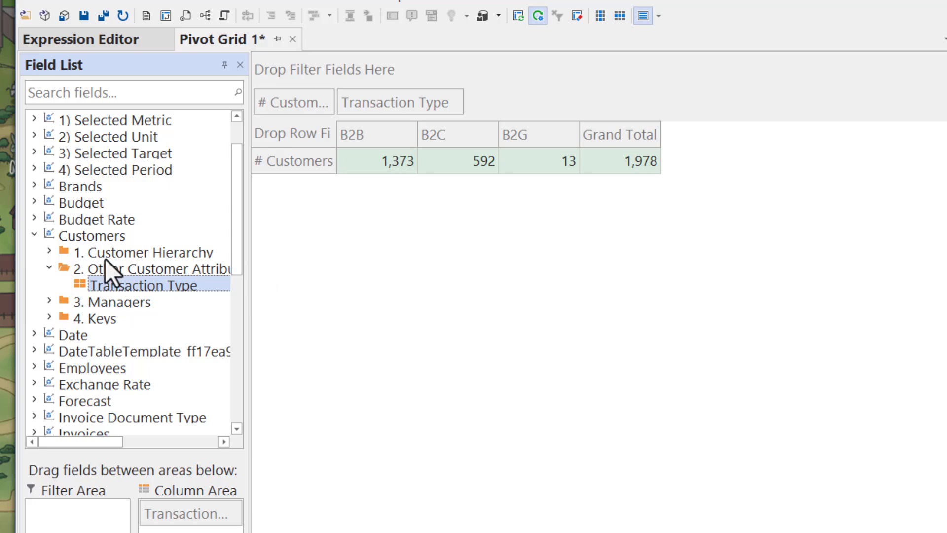
Add the Station level of the Regions' Region Hierarchy to the pivot grid's rows
left_click(34, 235)
scroll(75, 276, "down", 2)
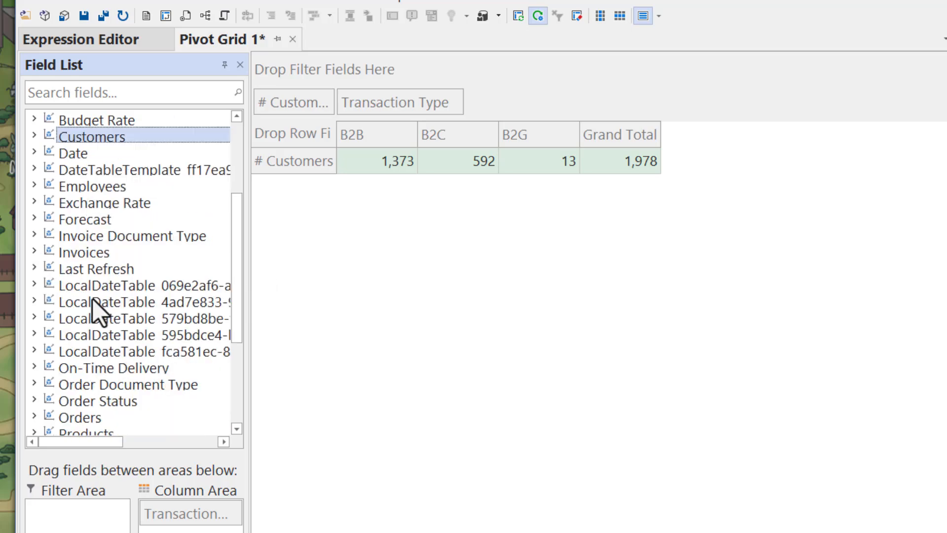
scroll(47, 341, "down", 2)
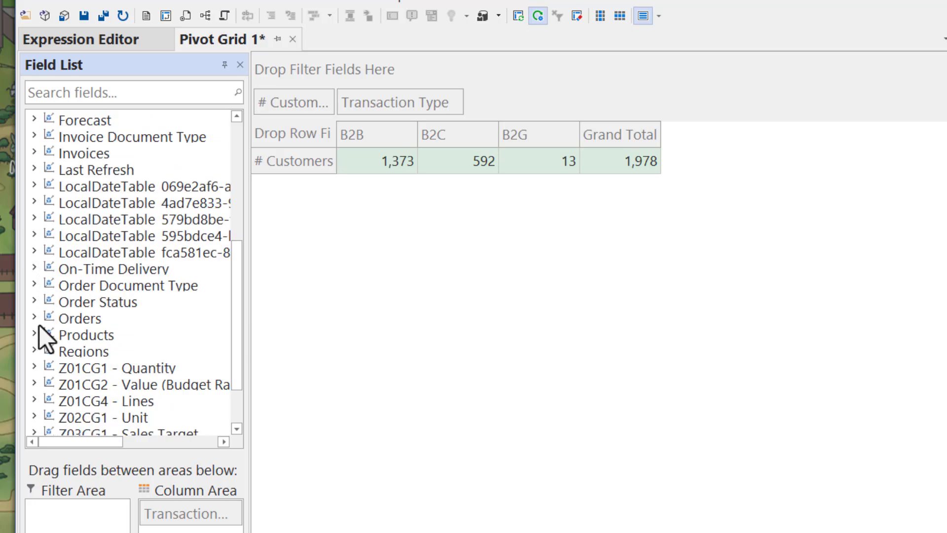
left_click(34, 349)
scroll(73, 364, "down", 1)
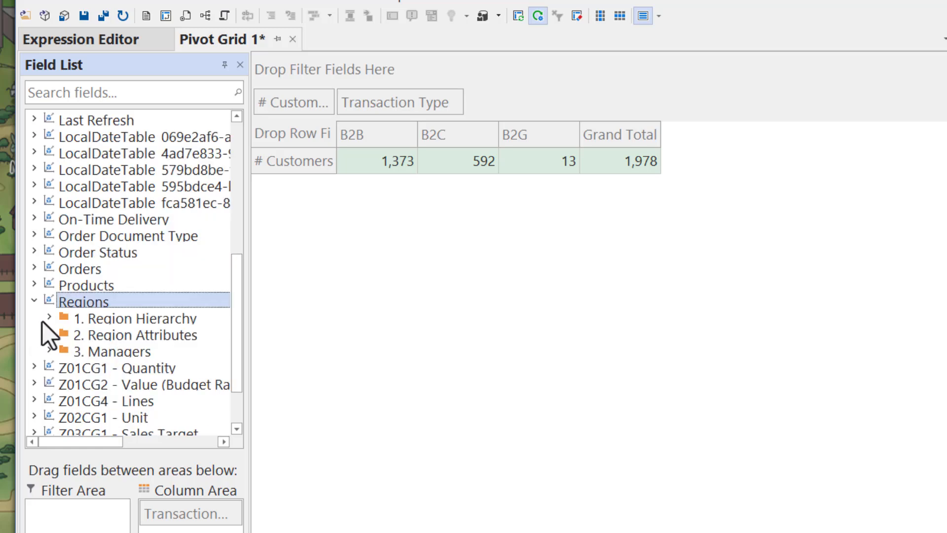
left_click(50, 317)
left_click_drag(86, 368, 268, 141)
Sort the stations by the B2B column in descending order
right_click(529, 135)
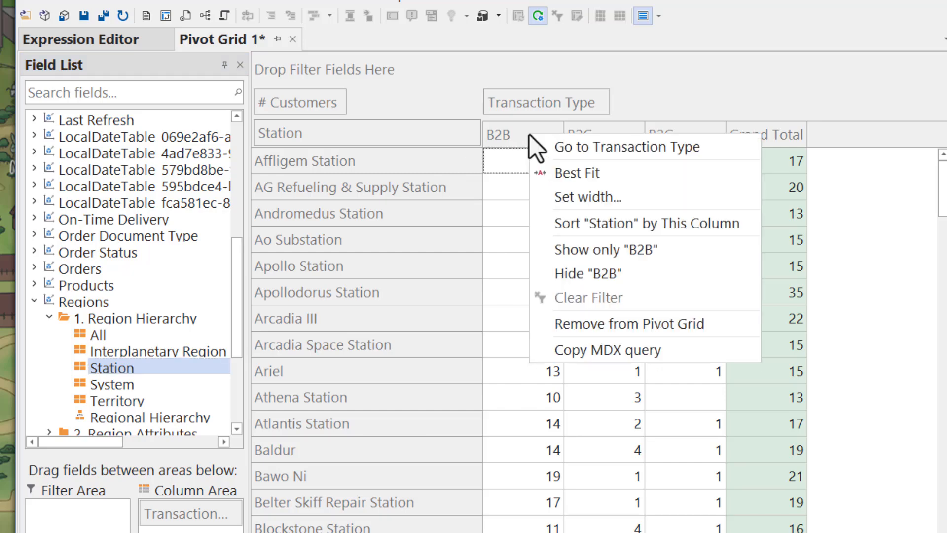
left_click(538, 222)
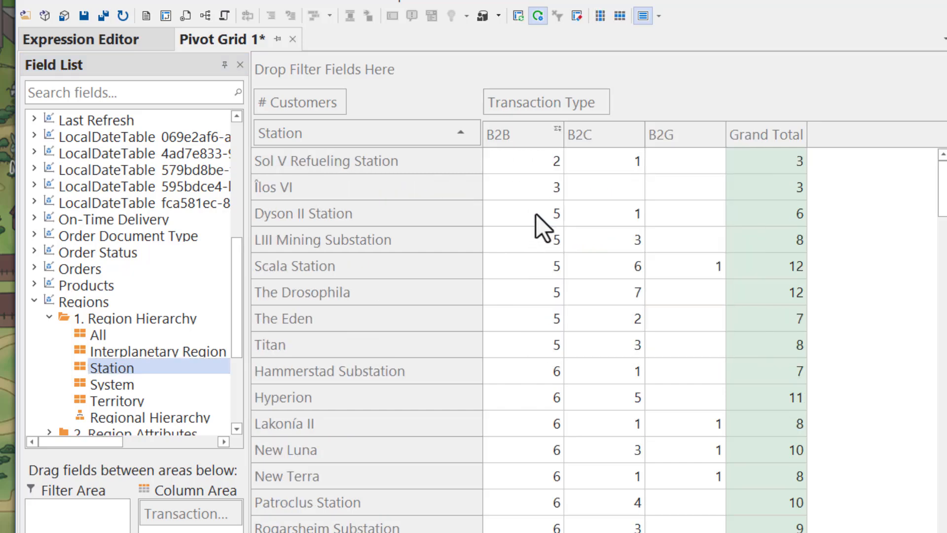
left_click(449, 135)
Apply solid fill data bars to the # Customers values in the pivot grid
right_click(503, 164)
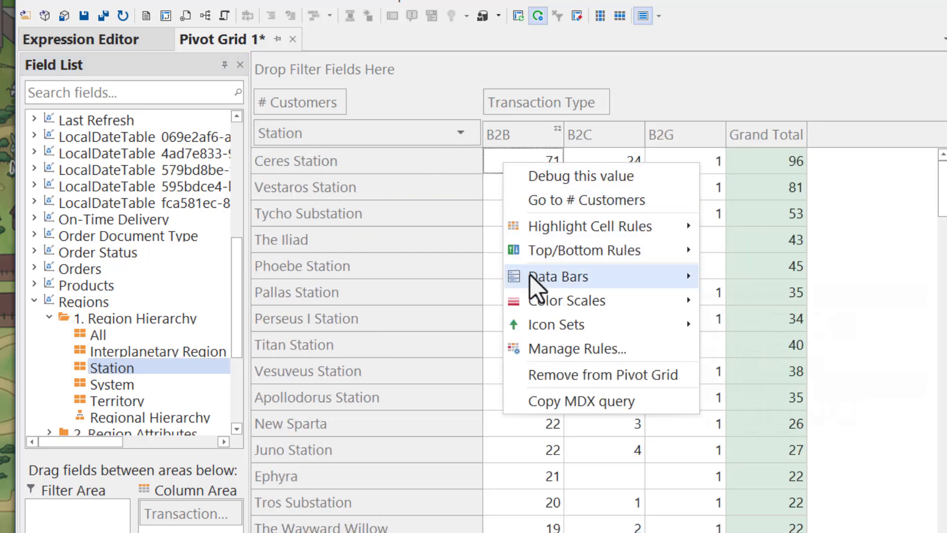
mouse_move(532, 281)
left_click(754, 402)
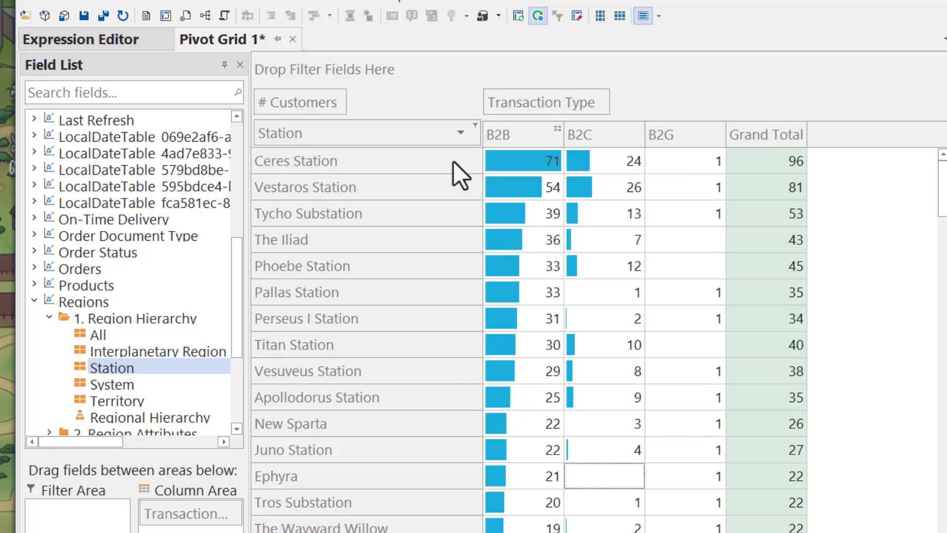
Add the System level to the rows ahead of Station and sort systems by B2B descending
scroll(138, 392, "down", 1)
left_click_drag(135, 336, 265, 133)
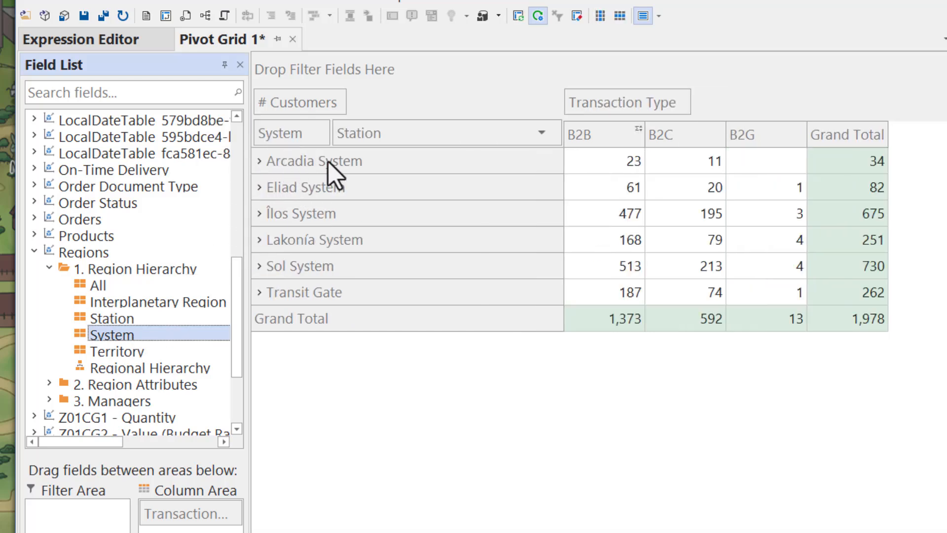
right_click(614, 142)
left_click(641, 229)
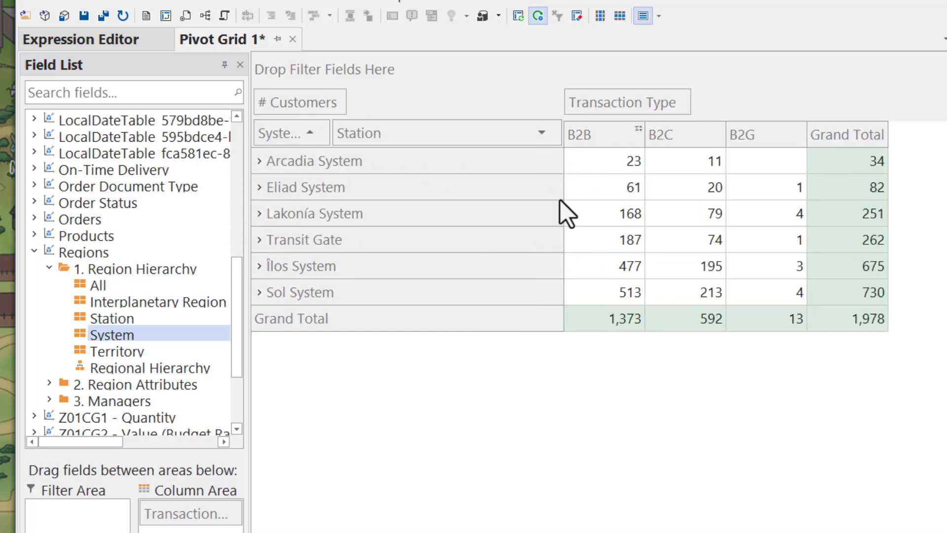
left_click(316, 133)
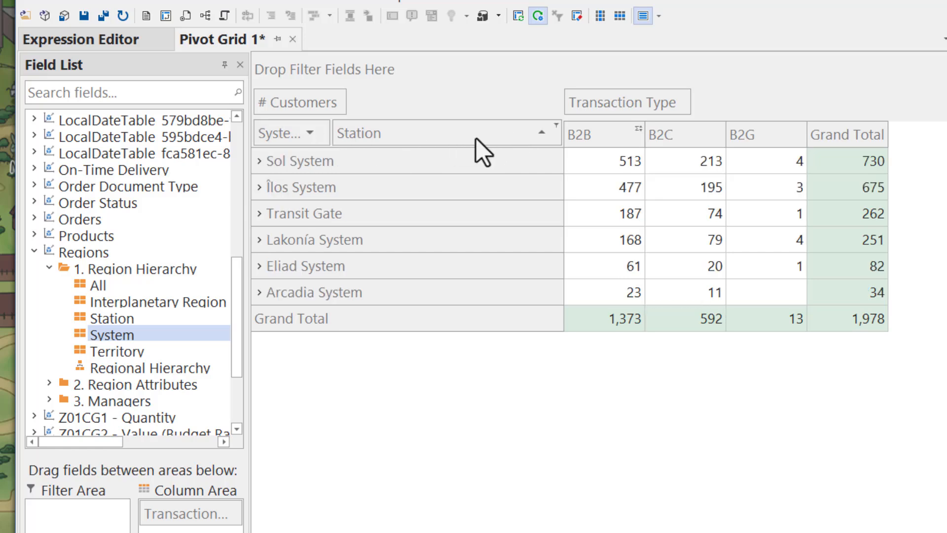
Apply solid blue data bars to the system-level # Customers values
right_click(615, 161)
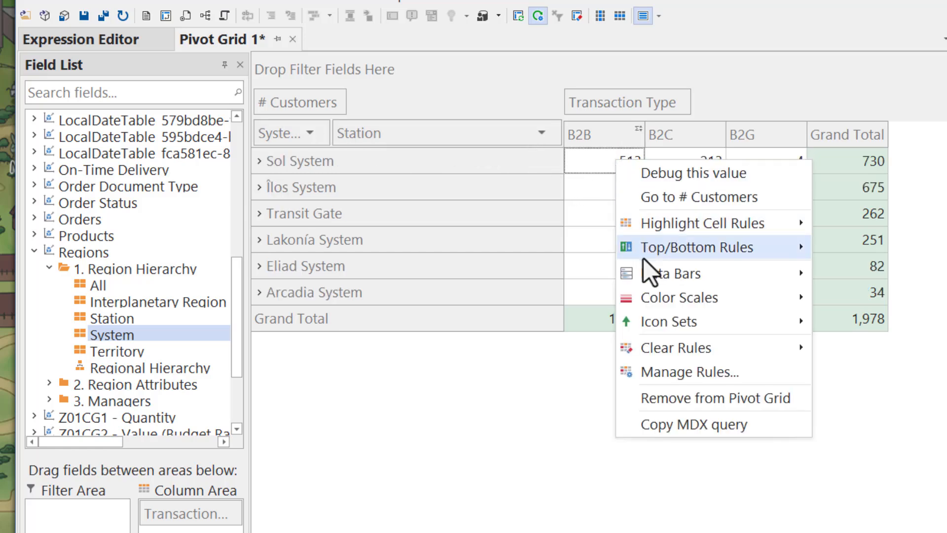
mouse_move(656, 276)
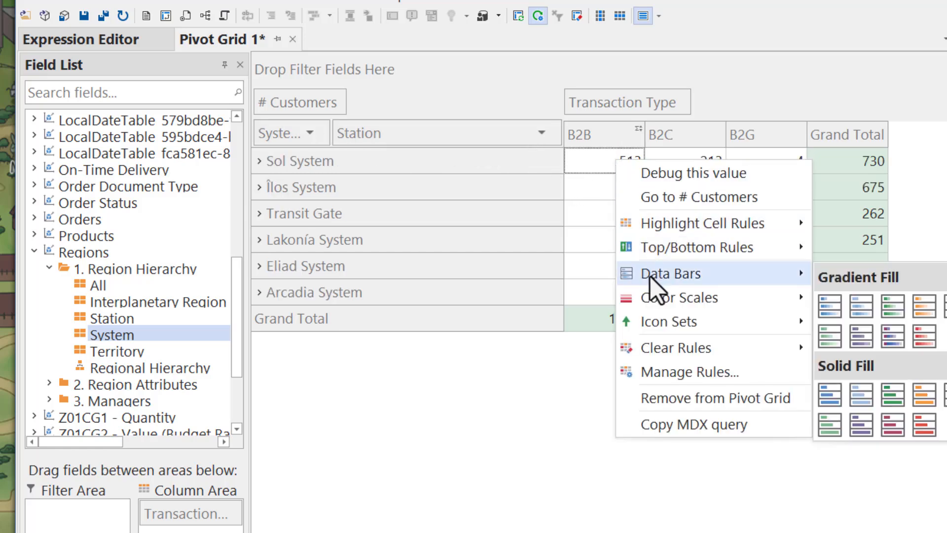
left_click(822, 402)
Expand and collapse Sol System, then hide the pivot grid's field list
left_click(260, 161)
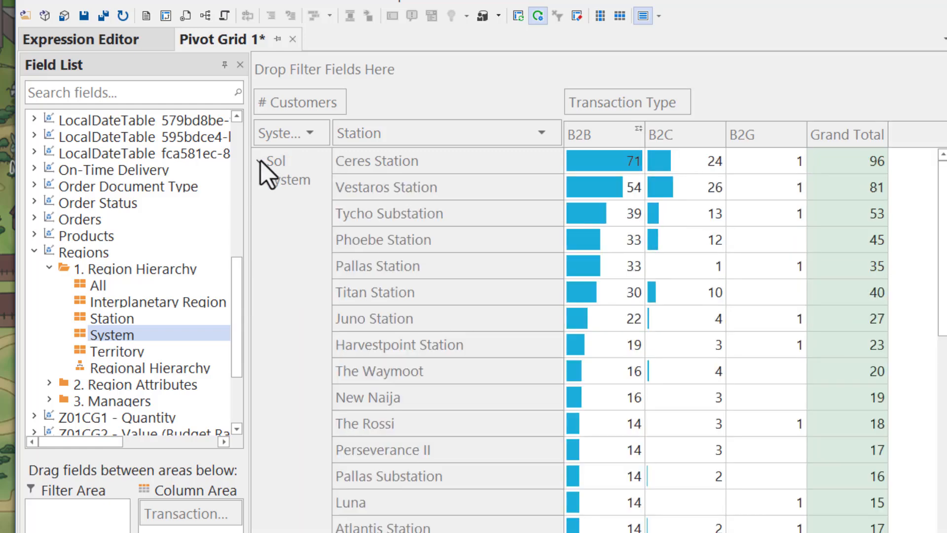
left_click(260, 165)
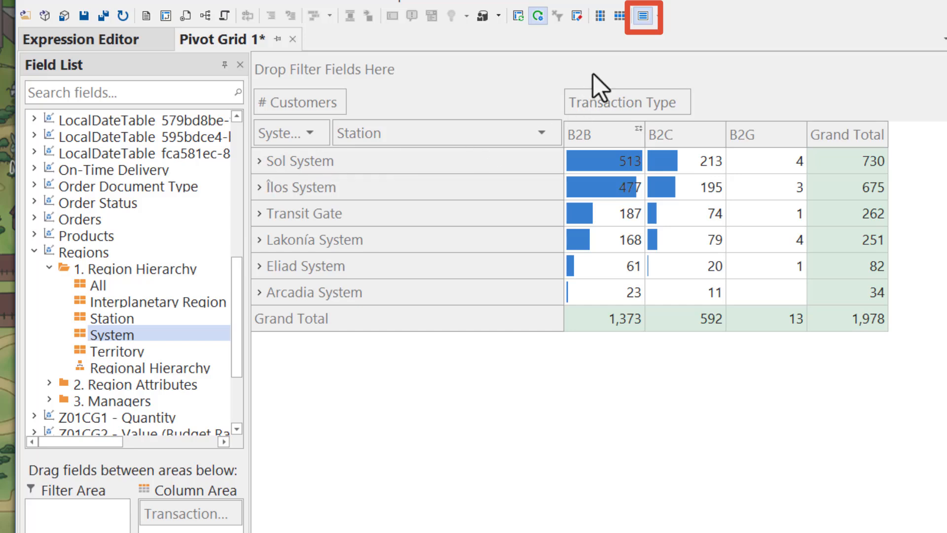
left_click(642, 16)
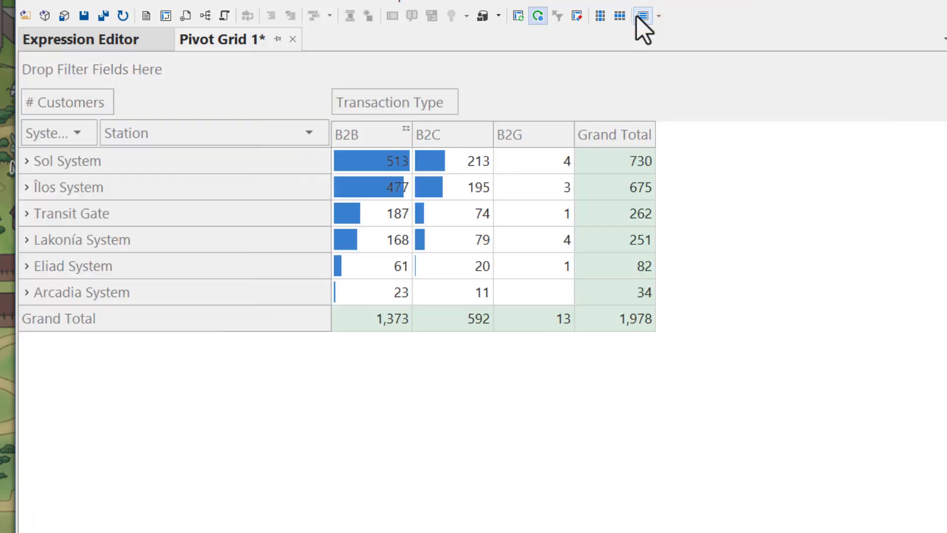